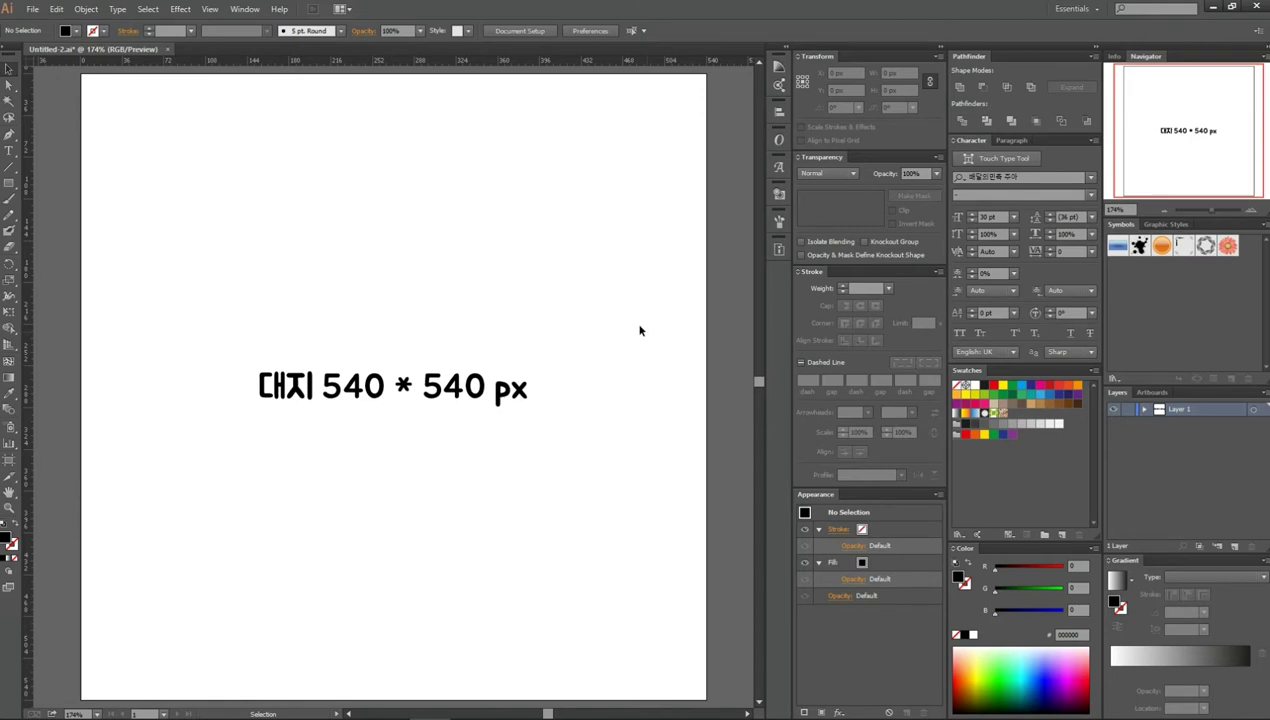
Delete the artboard size text from the middle of the artboard
drag(638, 305, 133, 508)
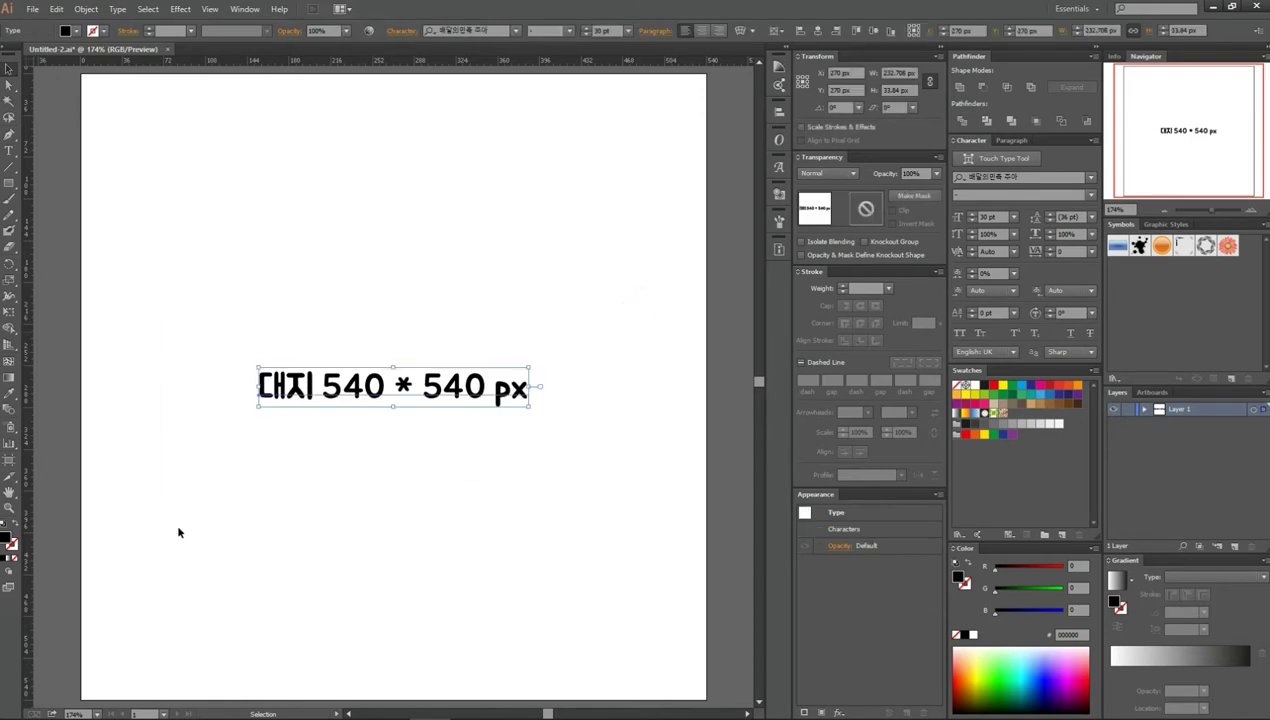
key(Delete)
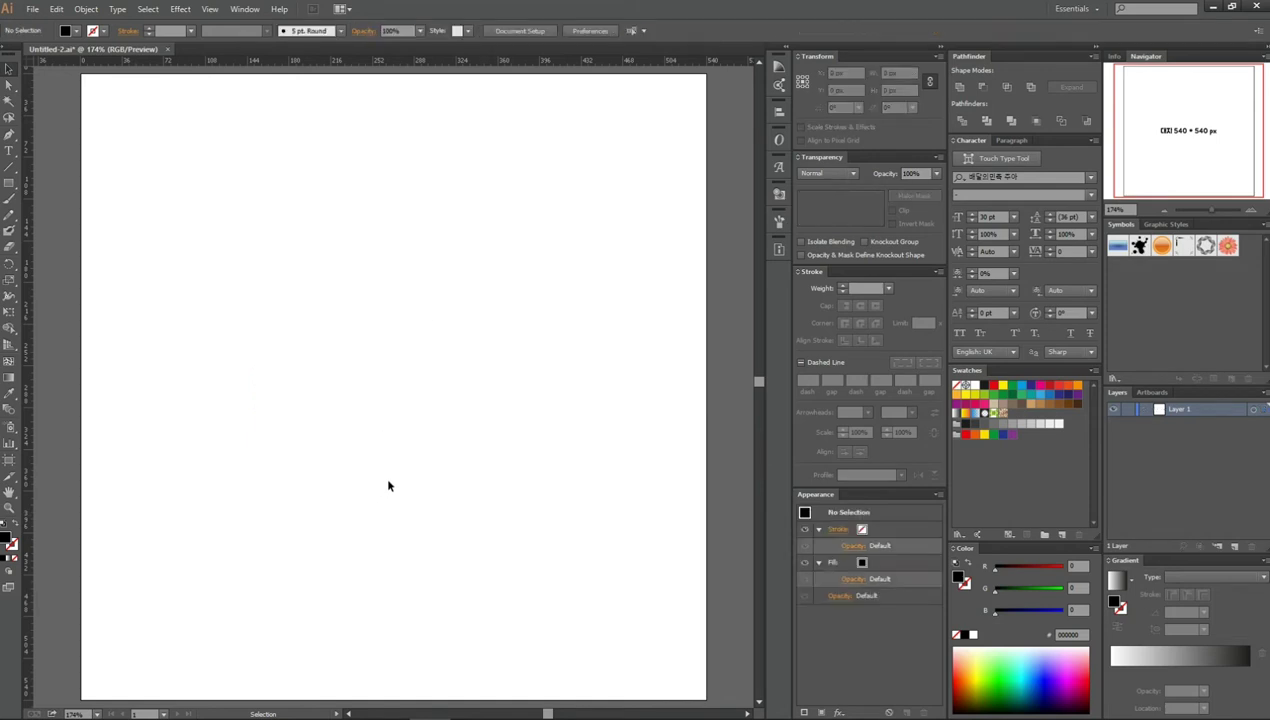
Review the size, color mode and raster effects settings for a new document, and close the dialog without creating one
key(ctrl+n)
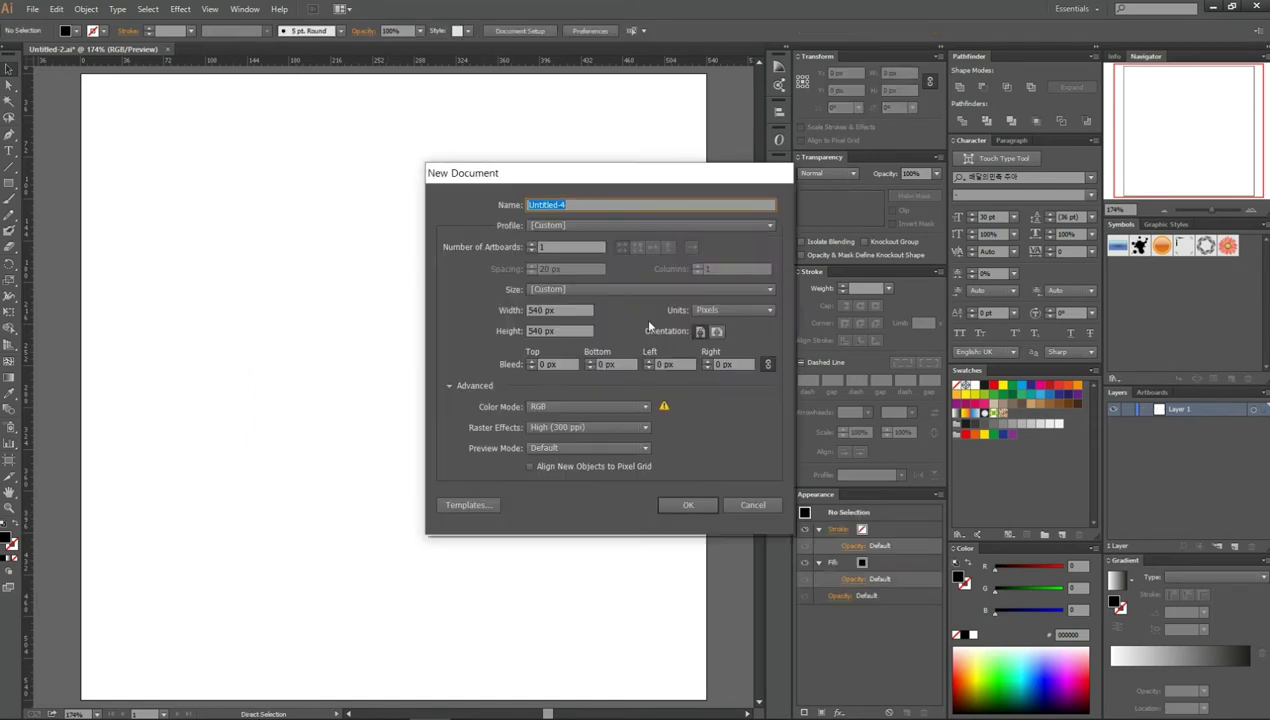
click(567, 312)
click(574, 329)
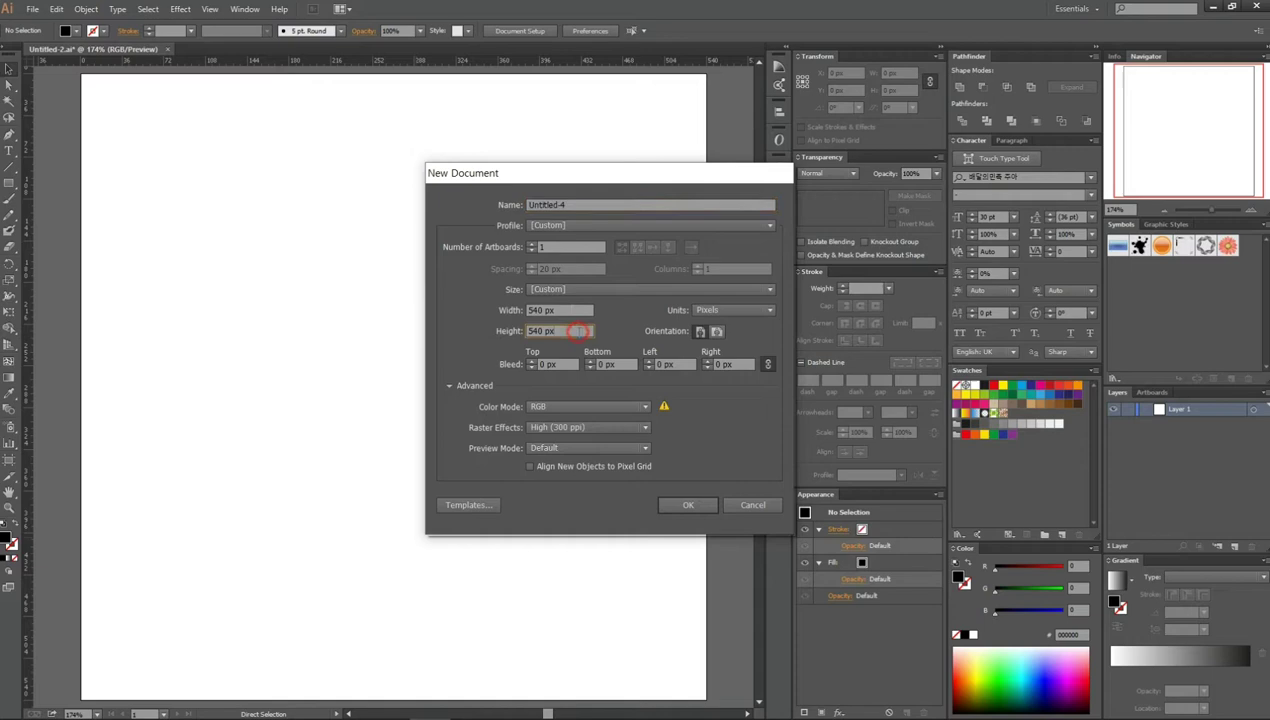
click(593, 408)
click(596, 422)
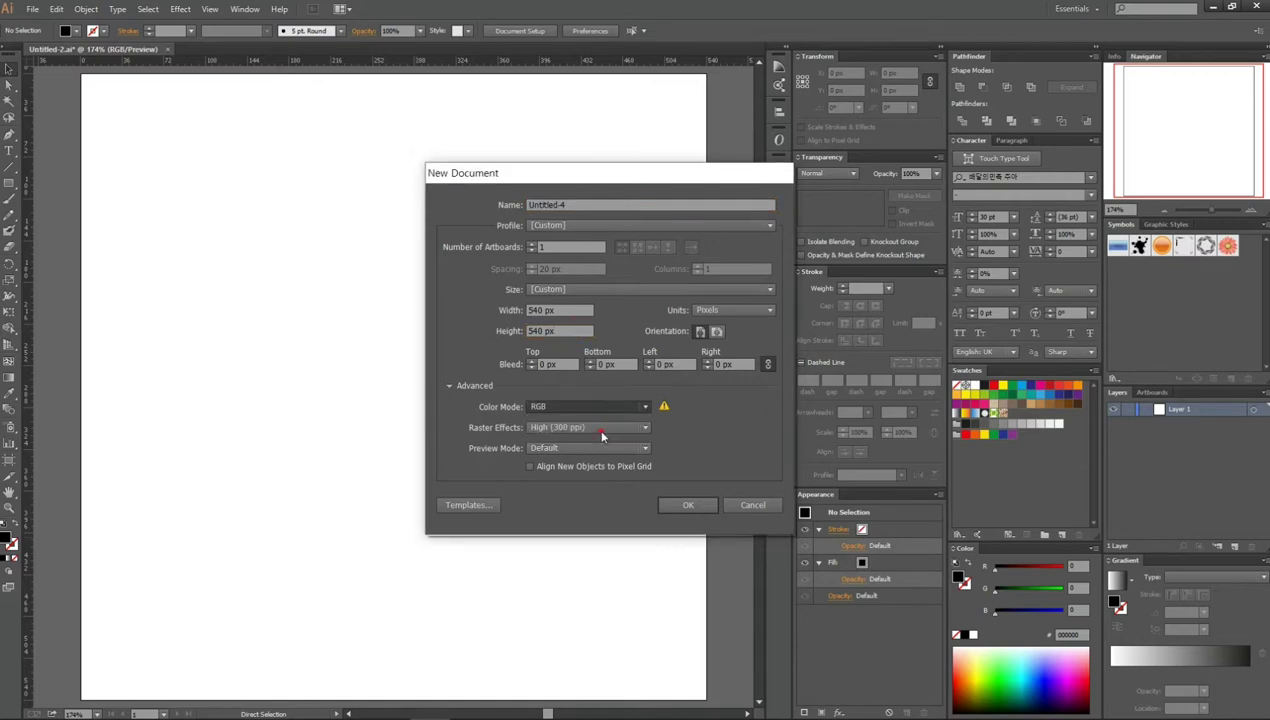
click(608, 428)
click(602, 435)
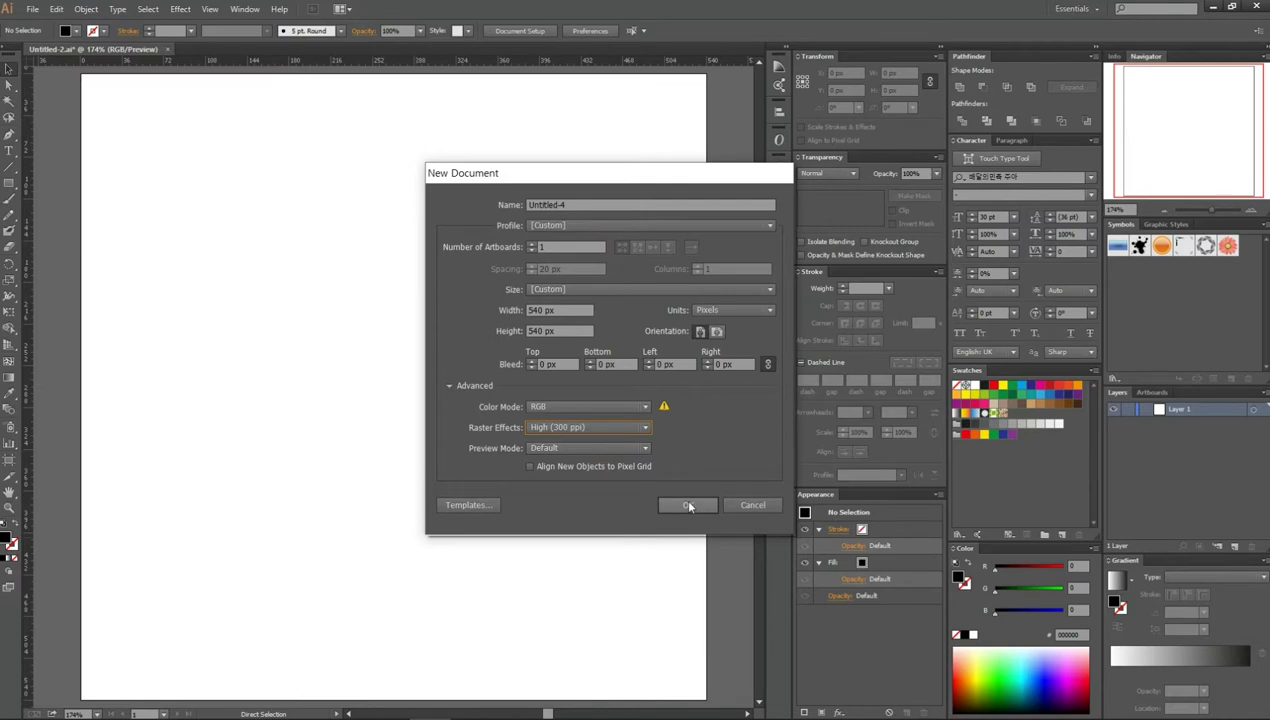
click(752, 505)
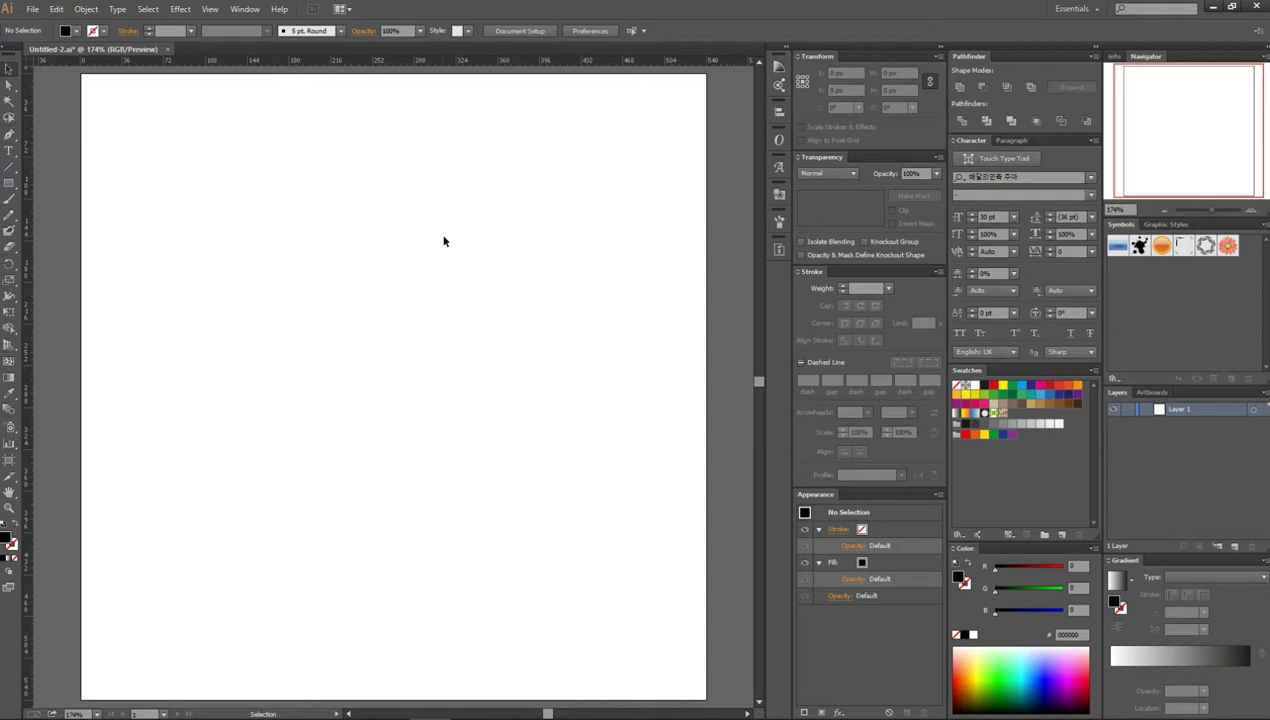
Show the document grid
key(a)
key(ctrl+apostrophe)
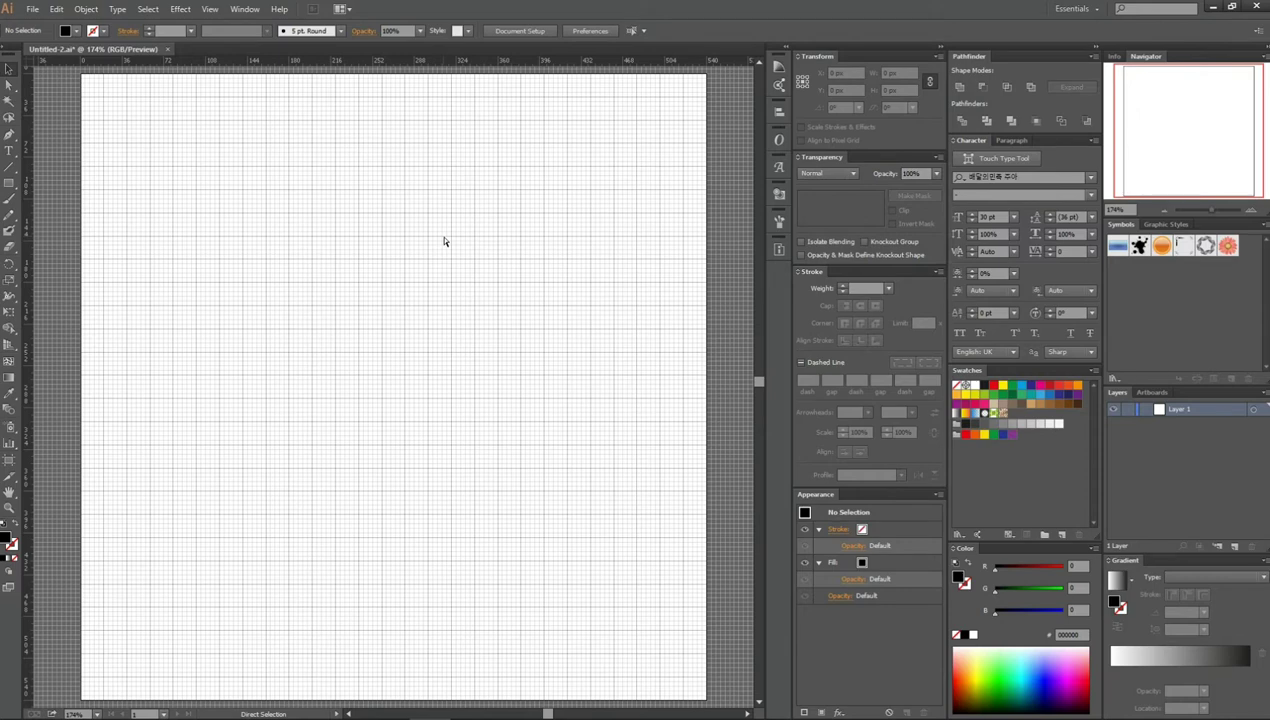
key(ctrl)
Create a 40 × 40 px square in the empty area above the artboard with the Rectangle tool
scroll(445, 240, up, 8)
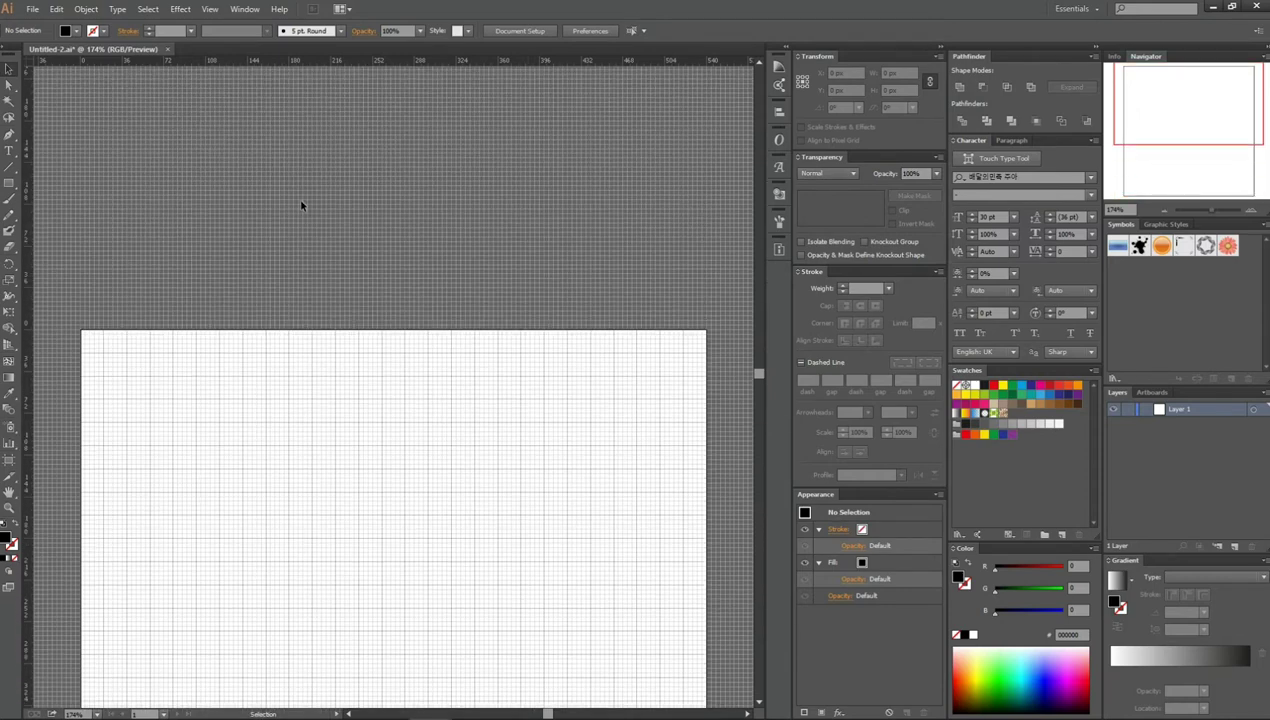
alt+scroll(315, 210, up, 4)
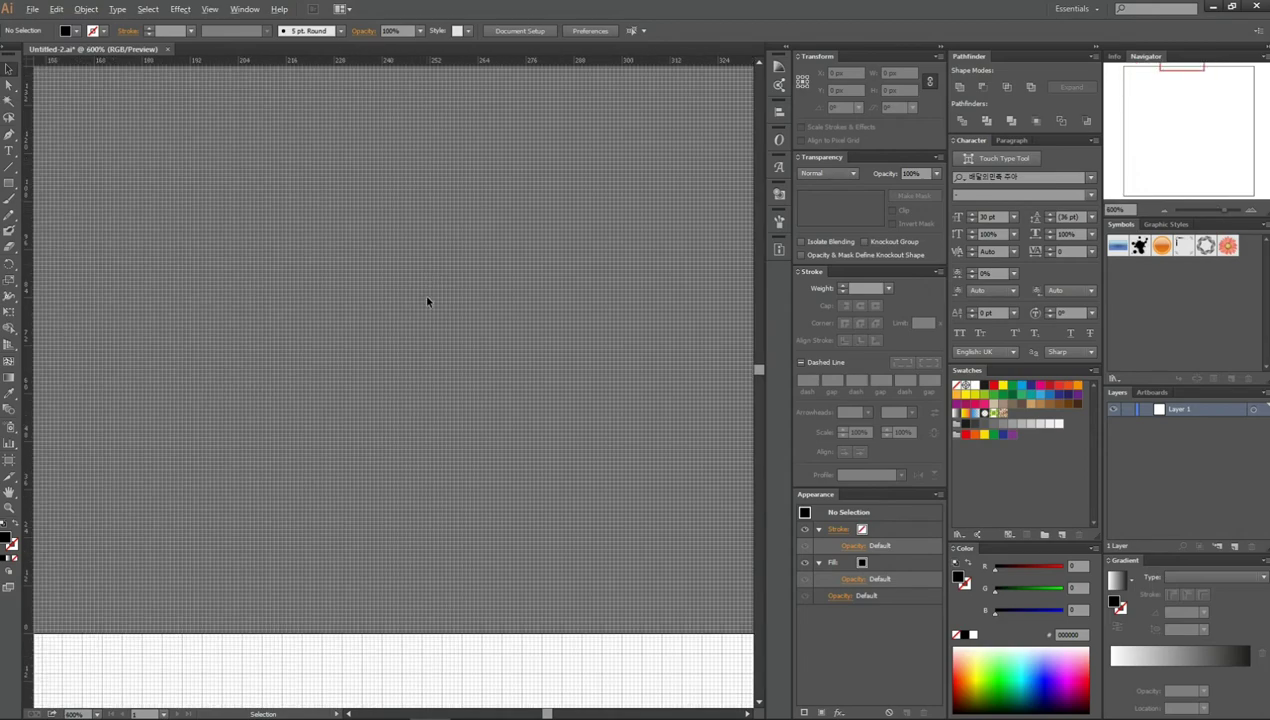
click(9, 182)
click(402, 357)
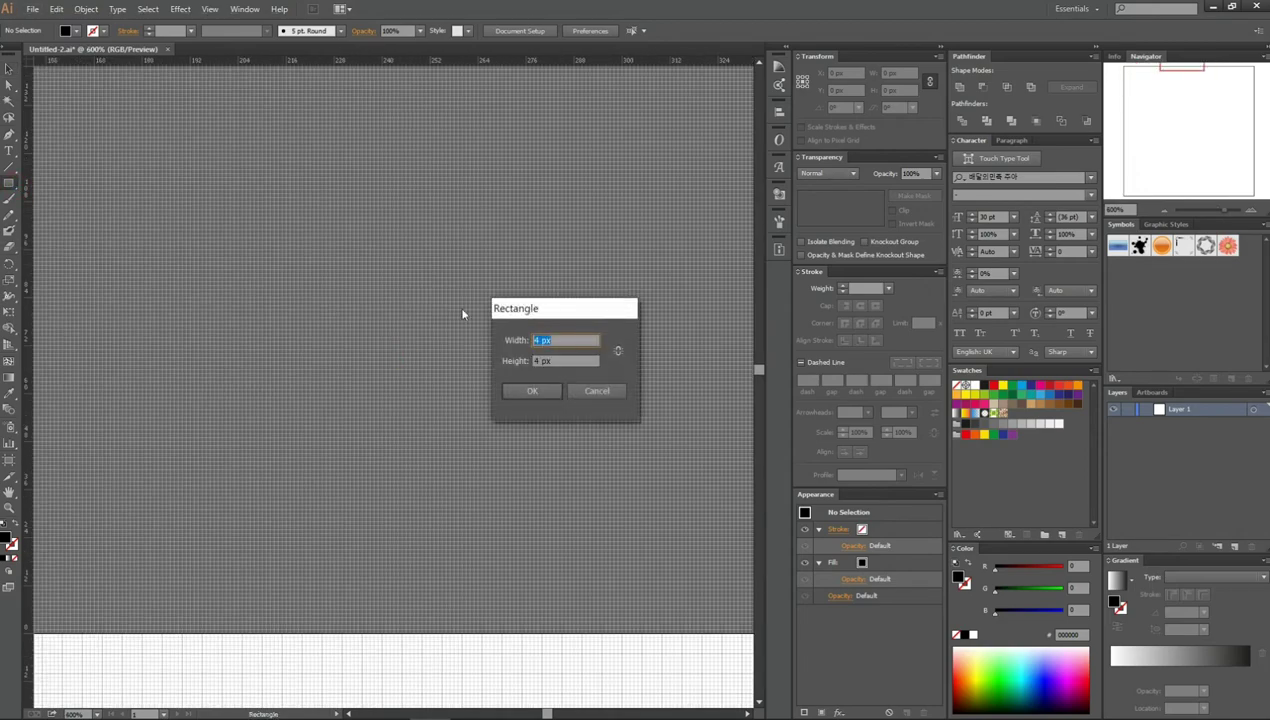
text(40)
key(Tab)
text(40)
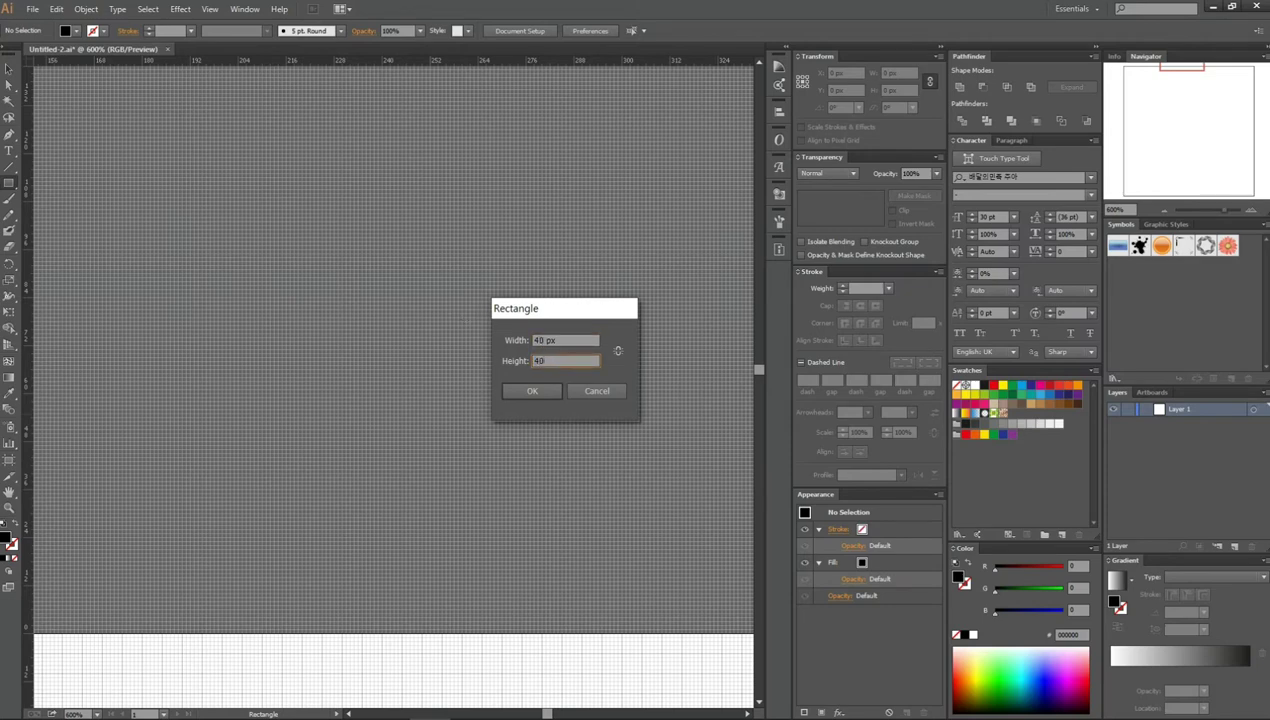
key(Return)
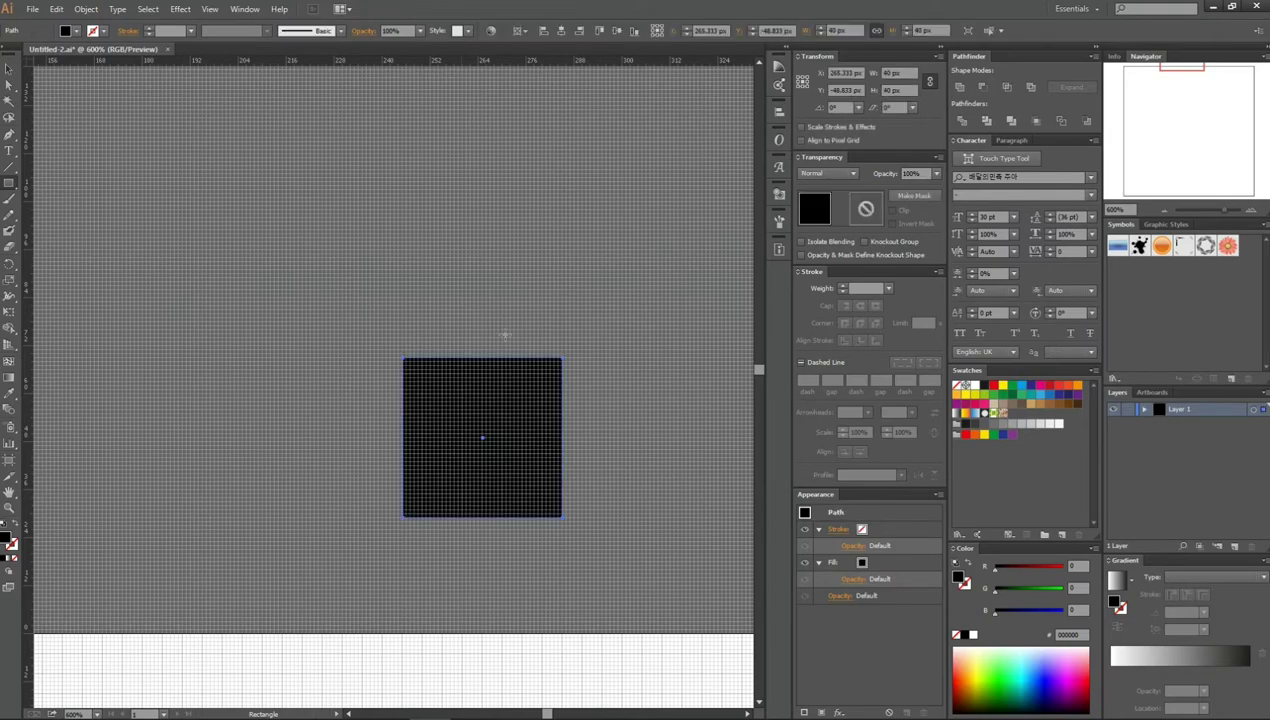
Align the black square's edges with the grid lines by moving it to X 266 px, Y -48 px
scroll(545, 530, up, 3)
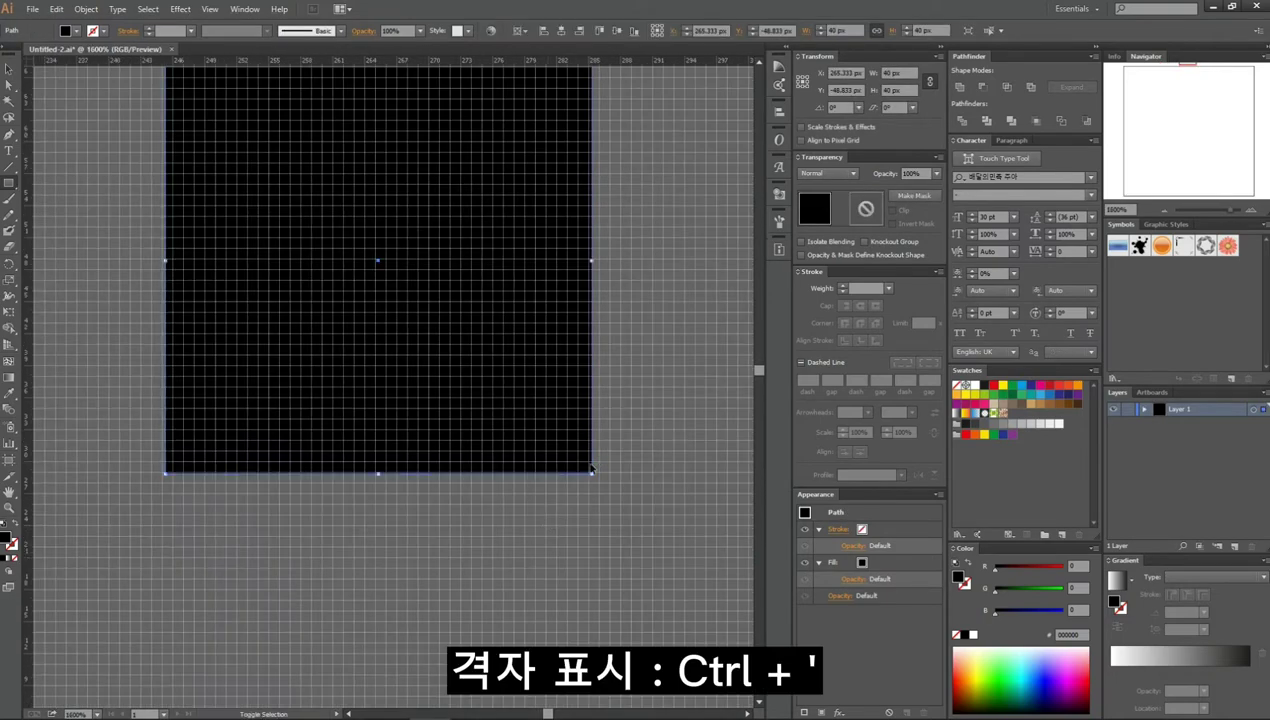
drag(590, 465, 594, 452)
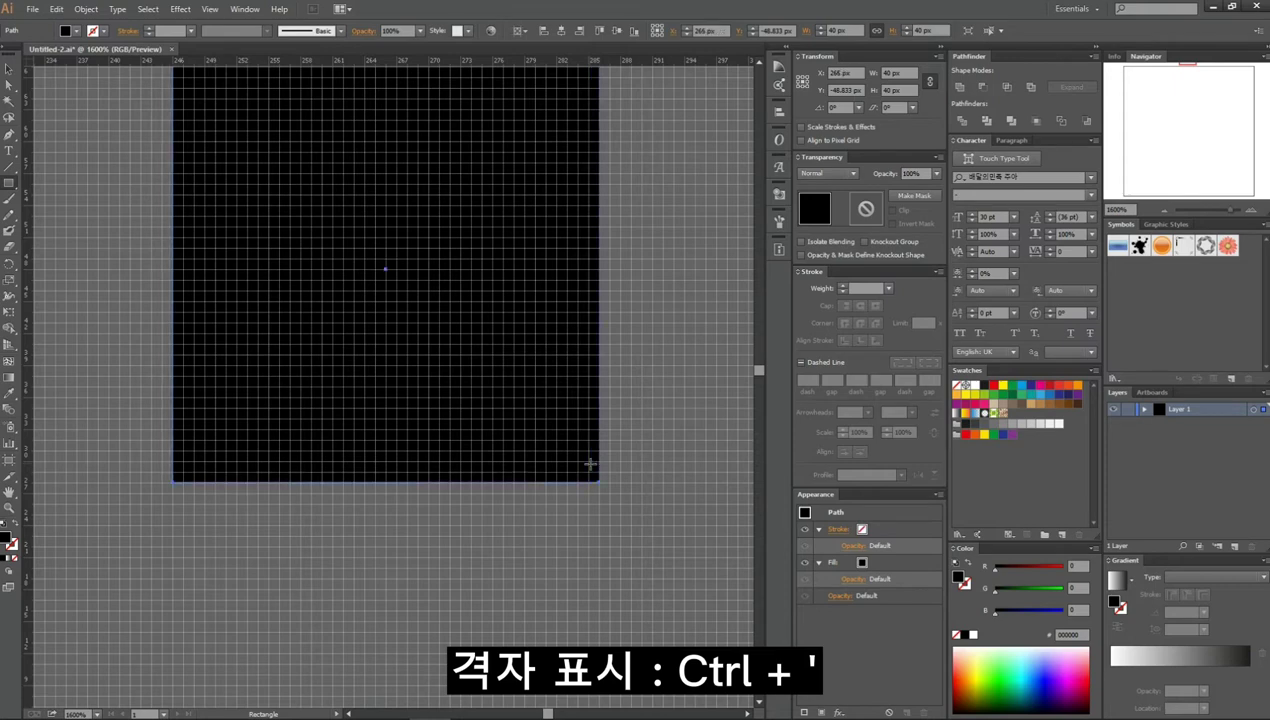
scroll(661, 236, up, 4)
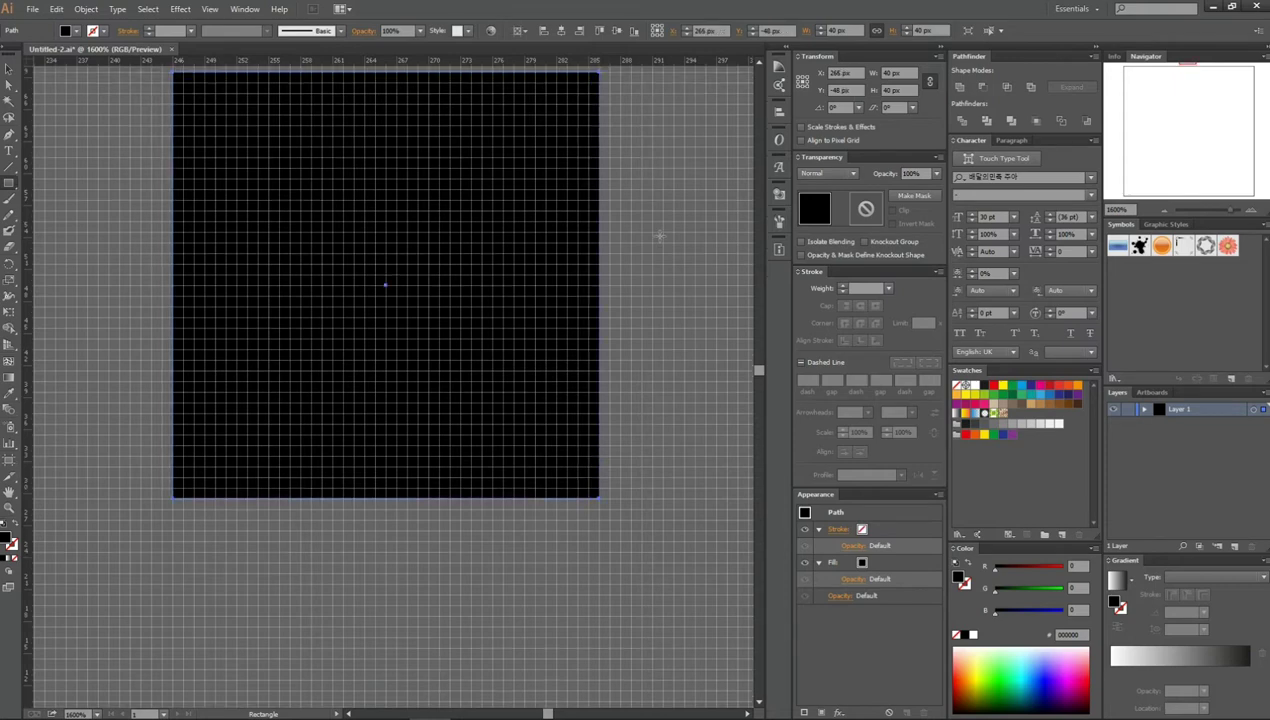
scroll(669, 246, up, 1)
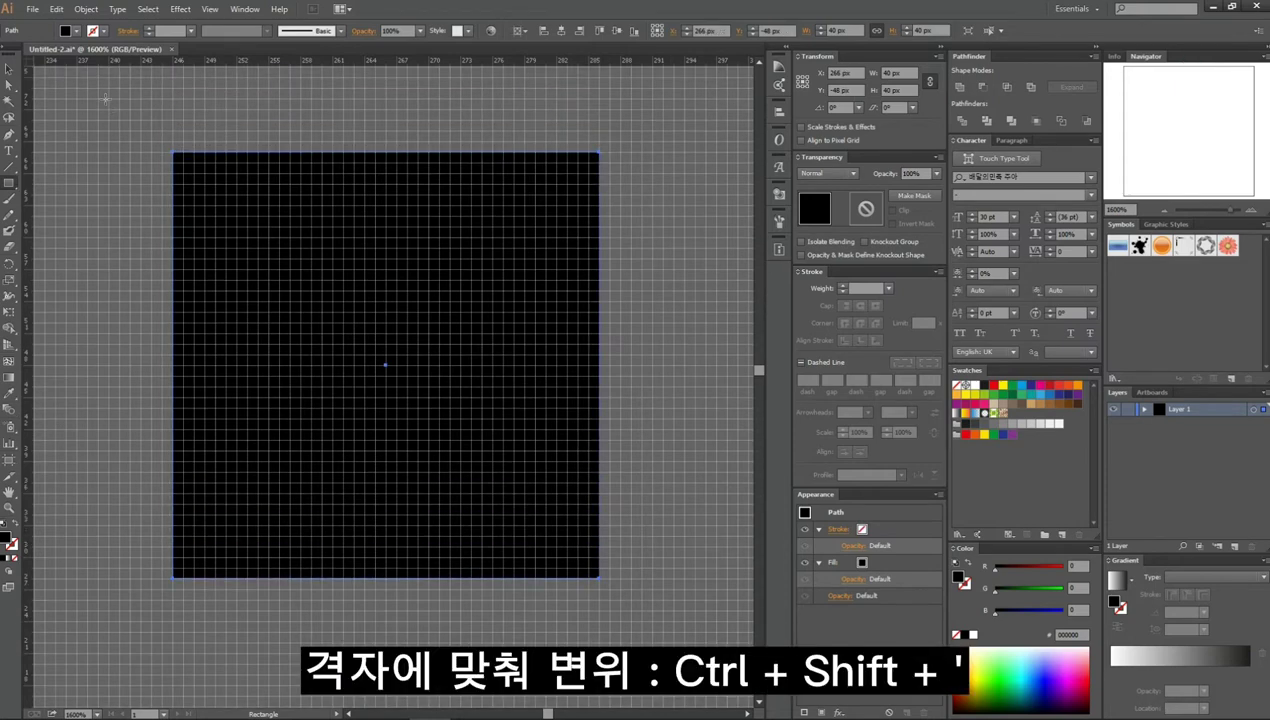
Fill the square with the lightest gray swatch (246) and nudge it to X 265 px, Y -50 px
click(1055, 424)
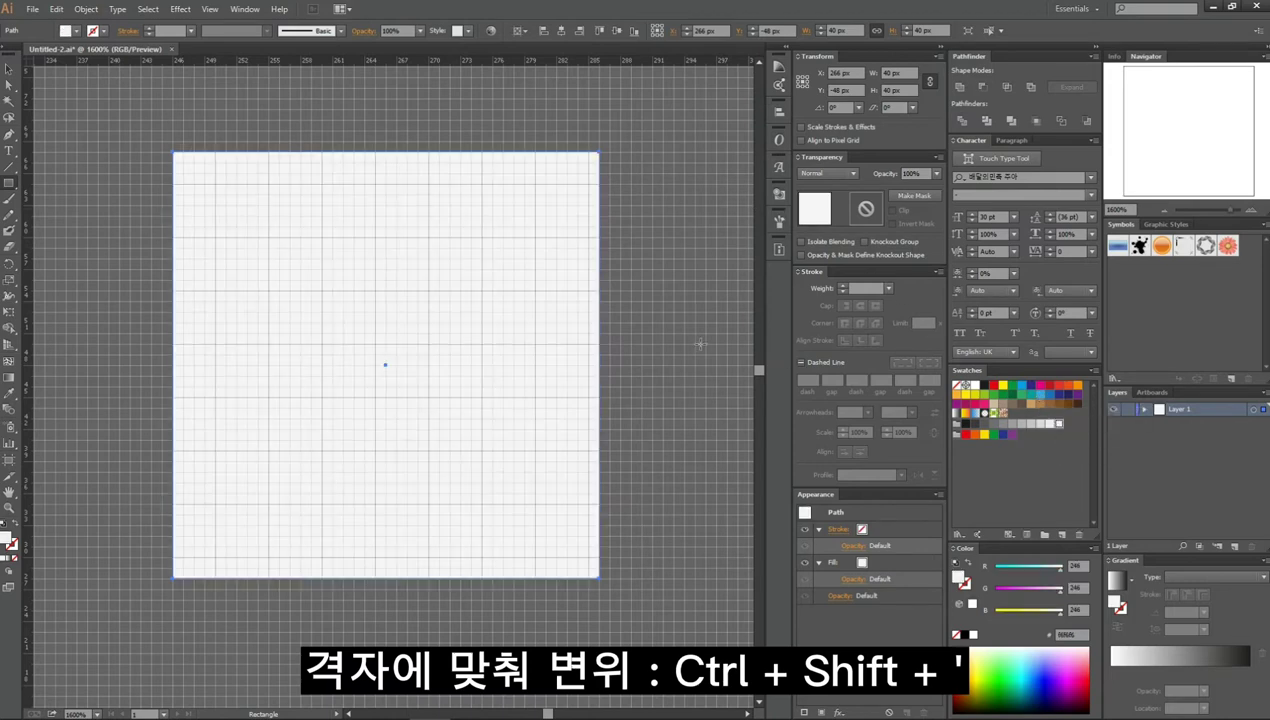
key(Left)
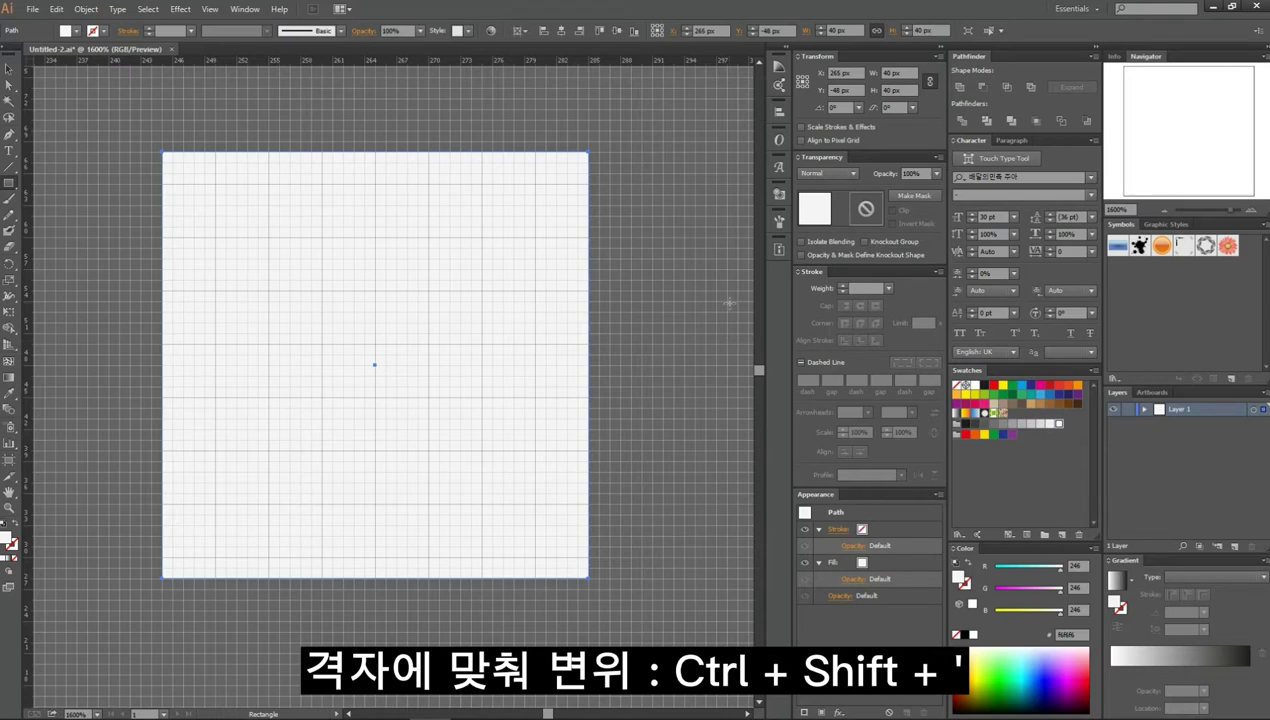
key(Up)
key(Up)
key(Up)
key(Down)
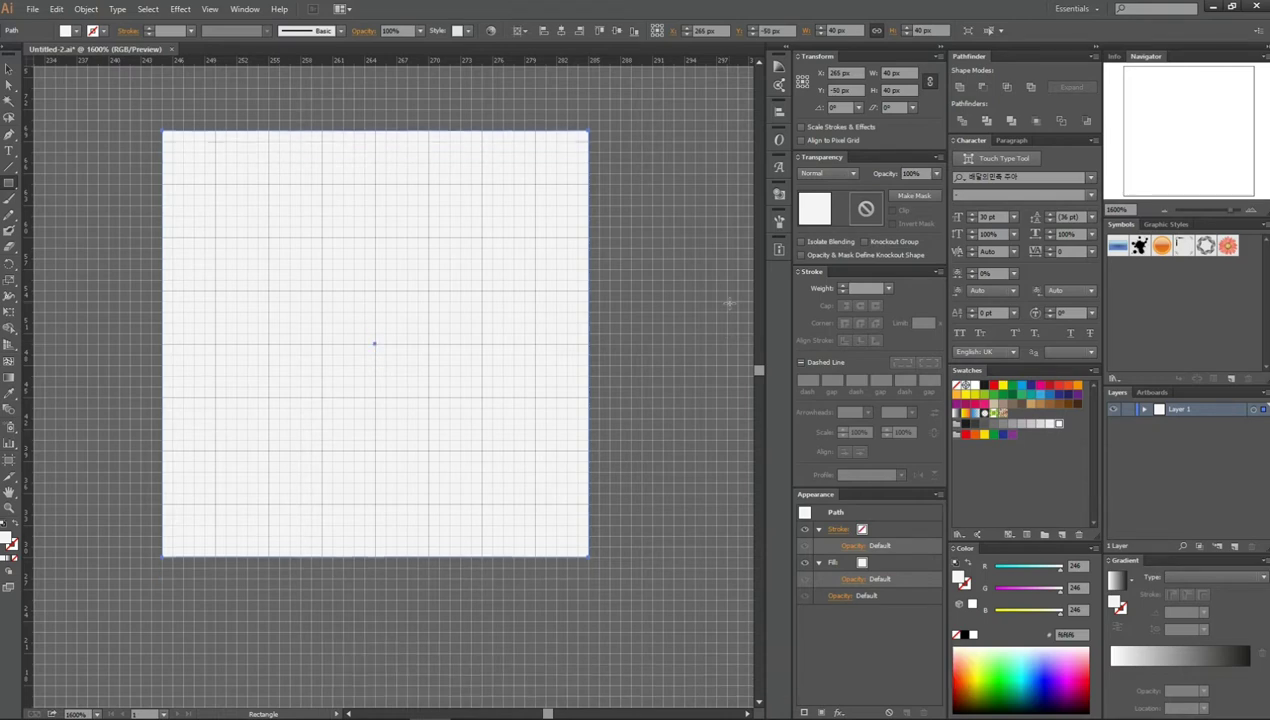
Draw a vertical line about 46 px long through the square's center, with a black stroke and no fill
scroll(652, 272, left, 1)
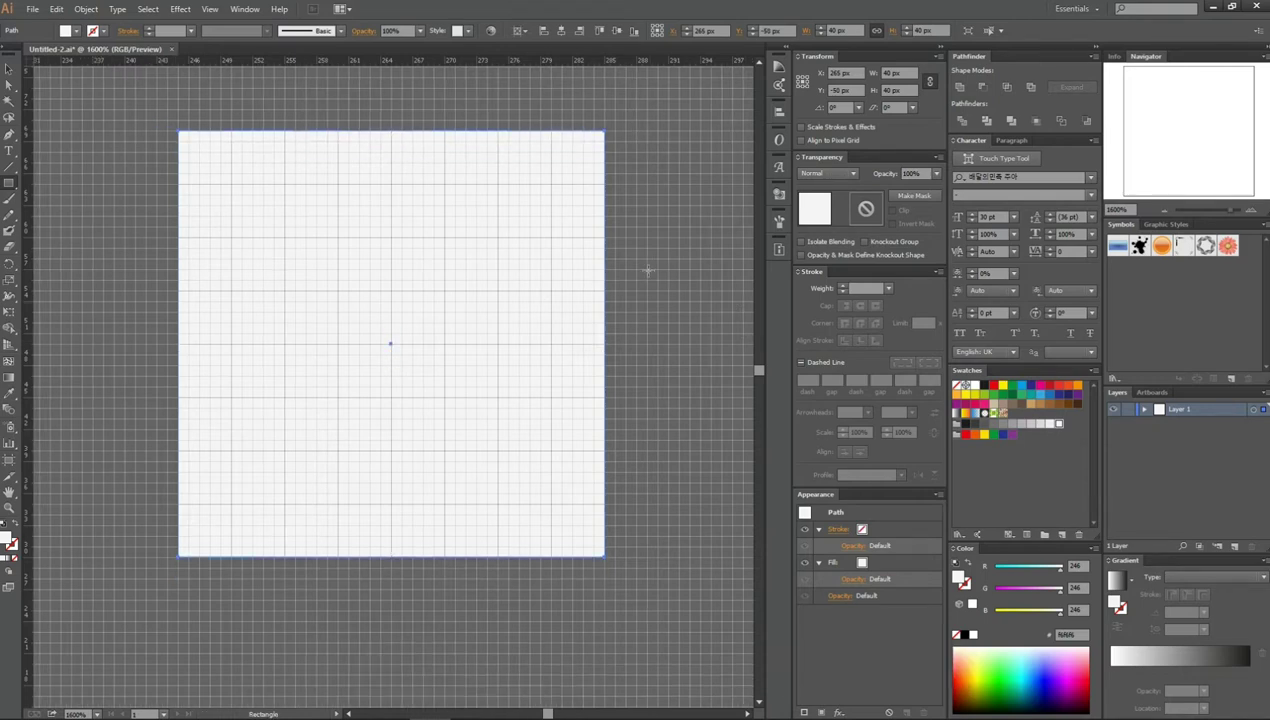
scroll(649, 269, up, 1)
click(9, 167)
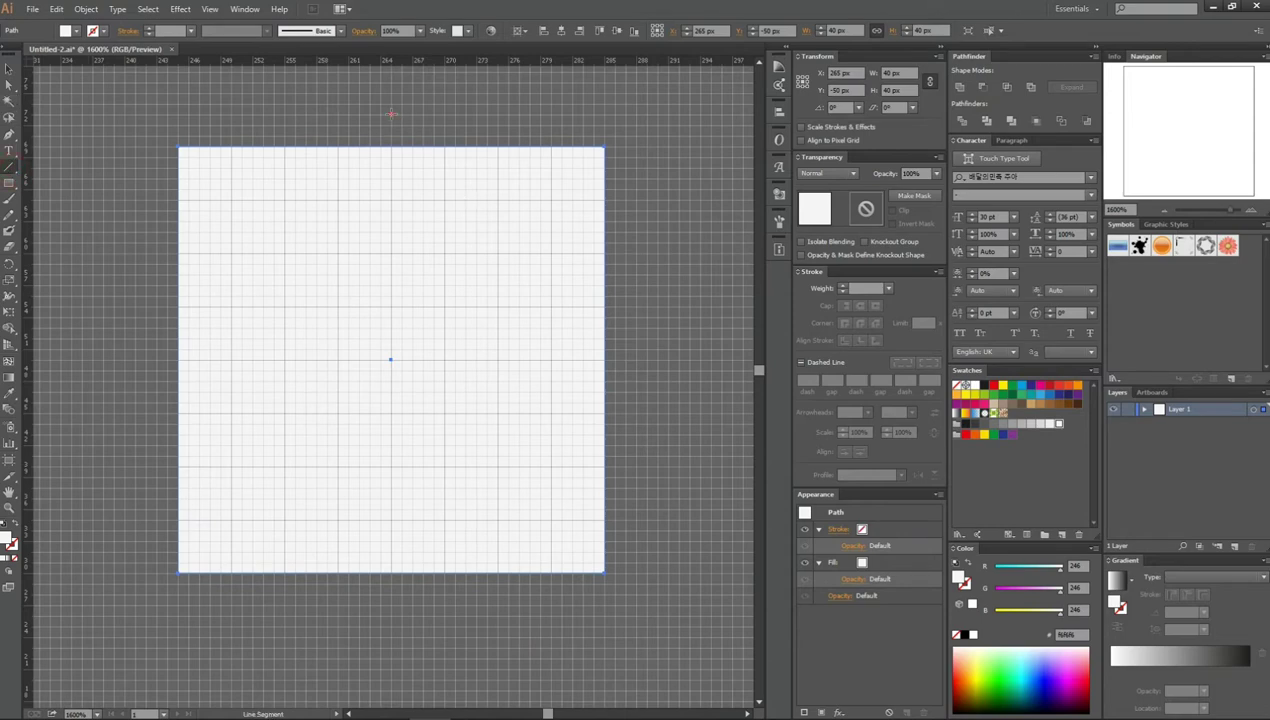
drag(391, 113, 434, 605)
key(d)
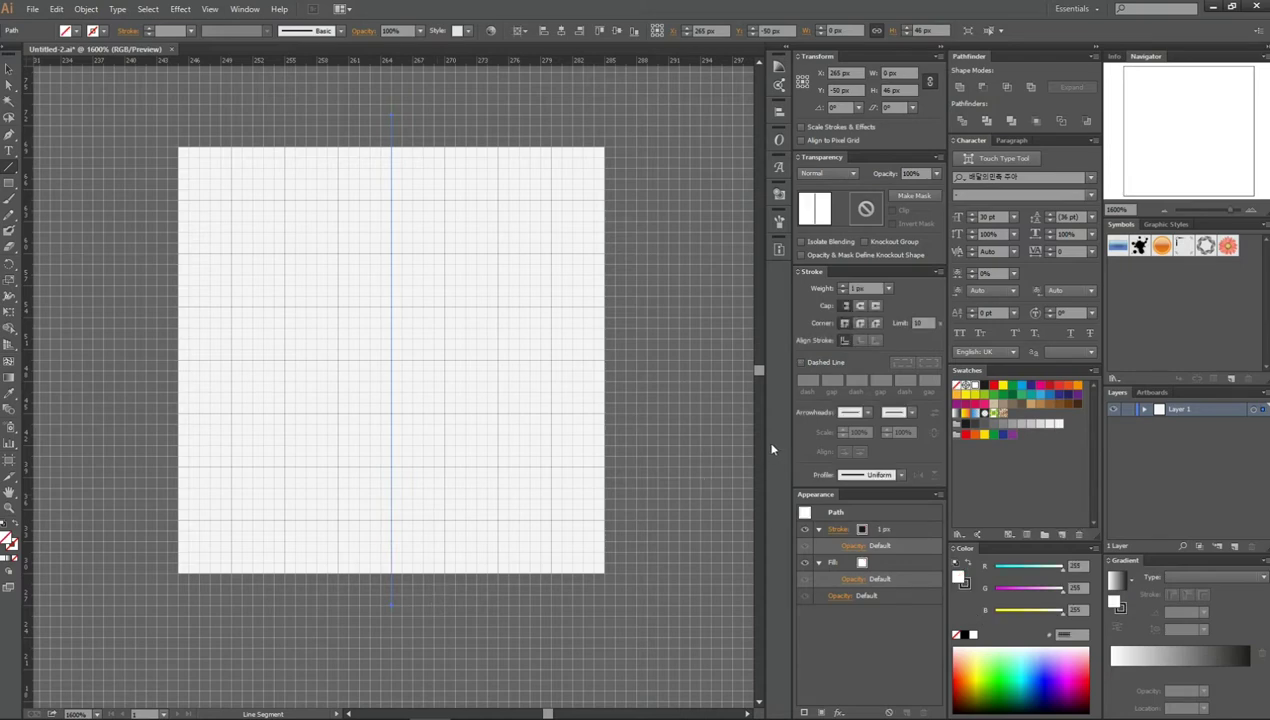
key(slash)
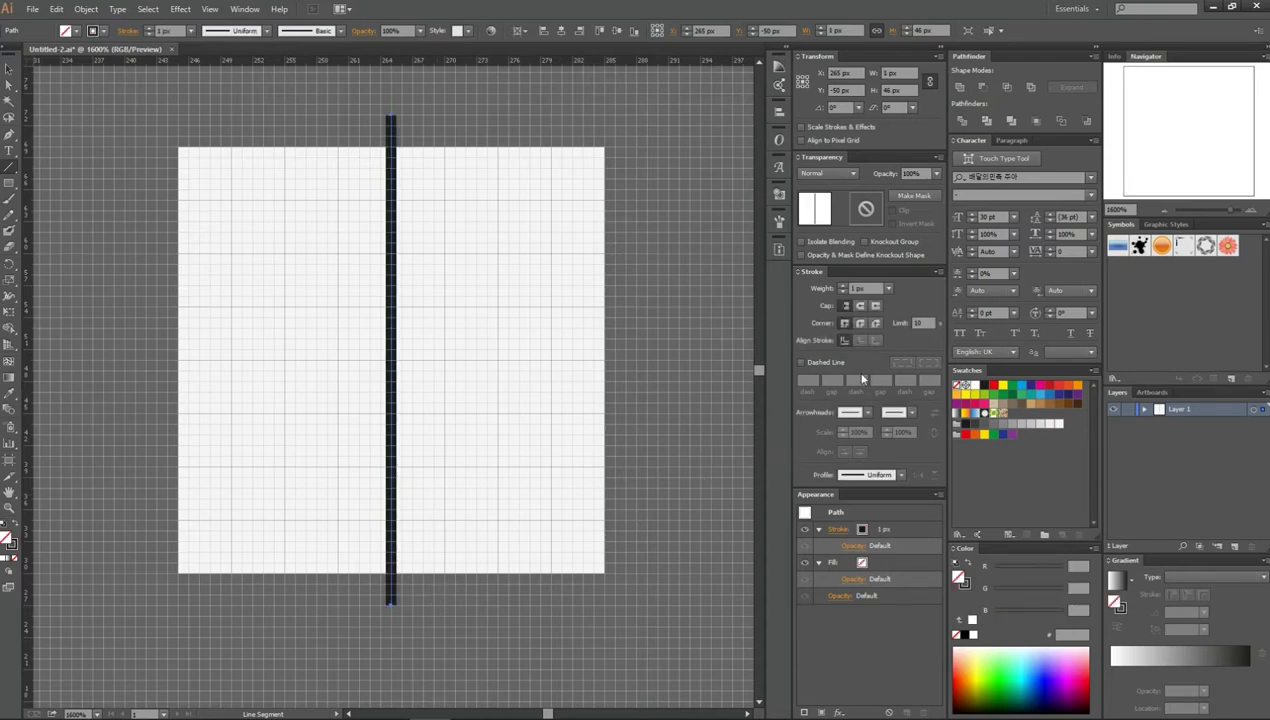
key(x)
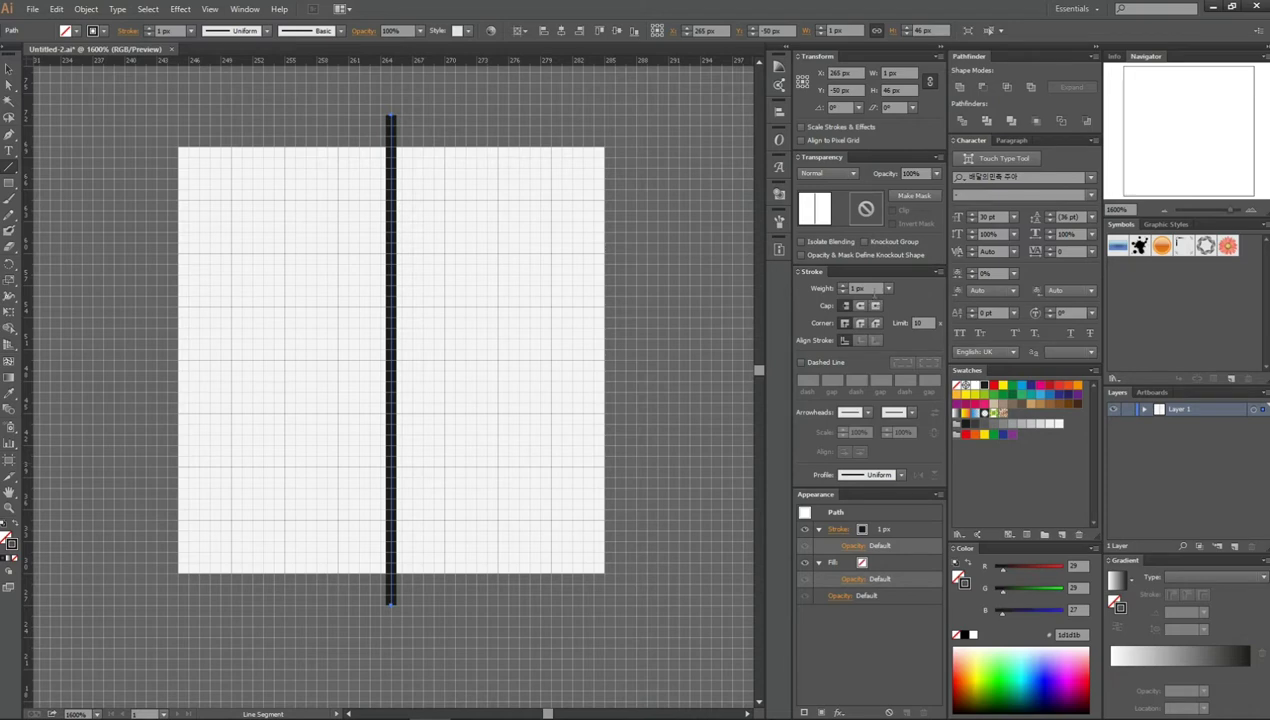
Set the vertical line's stroke weight to 0.1 px and its stroke color to red
click(870, 289)
text(0.1)
key(Return)
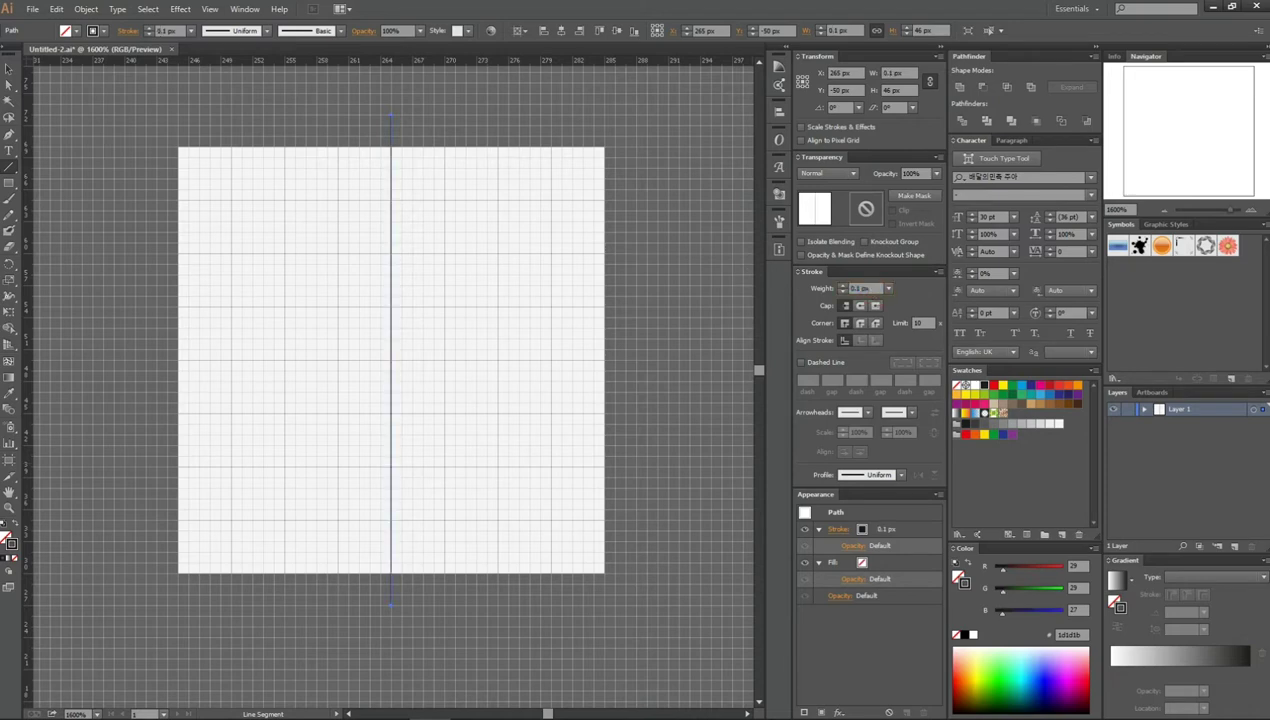
click(994, 385)
Make a copy of the red line rotated by 90° about its center to form a cross
click(8, 68)
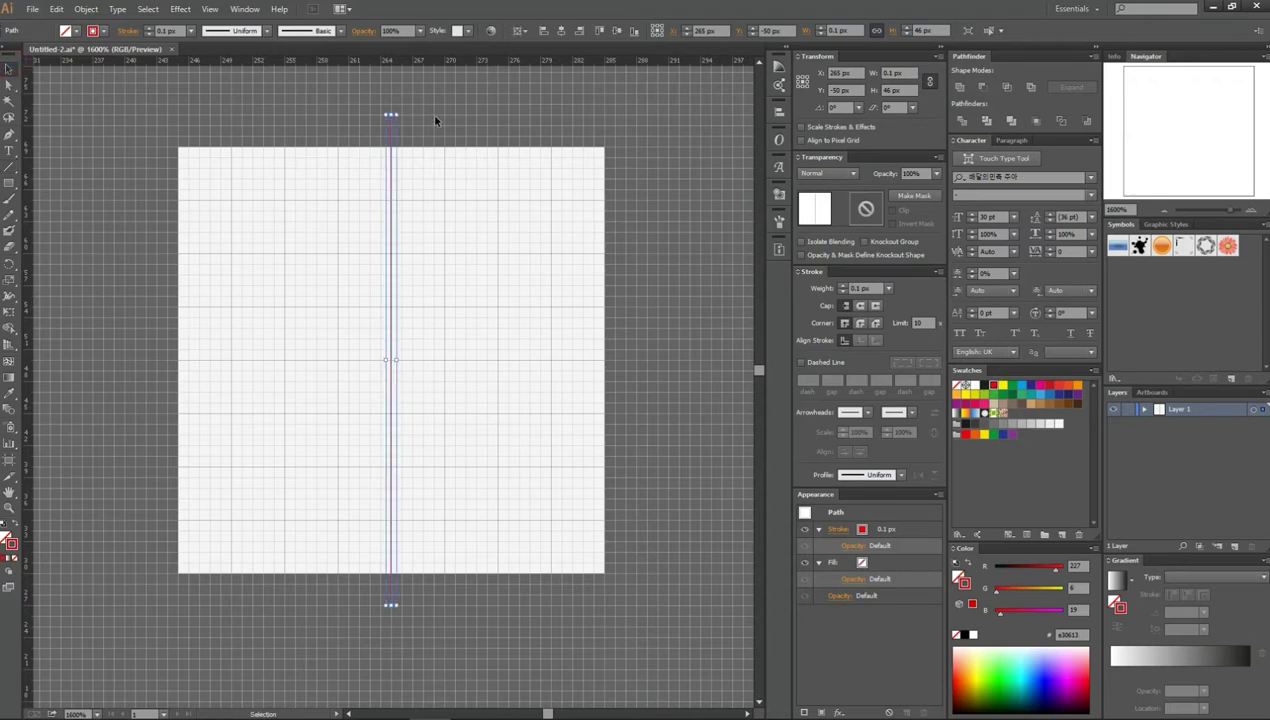
key(r)
key(Return)
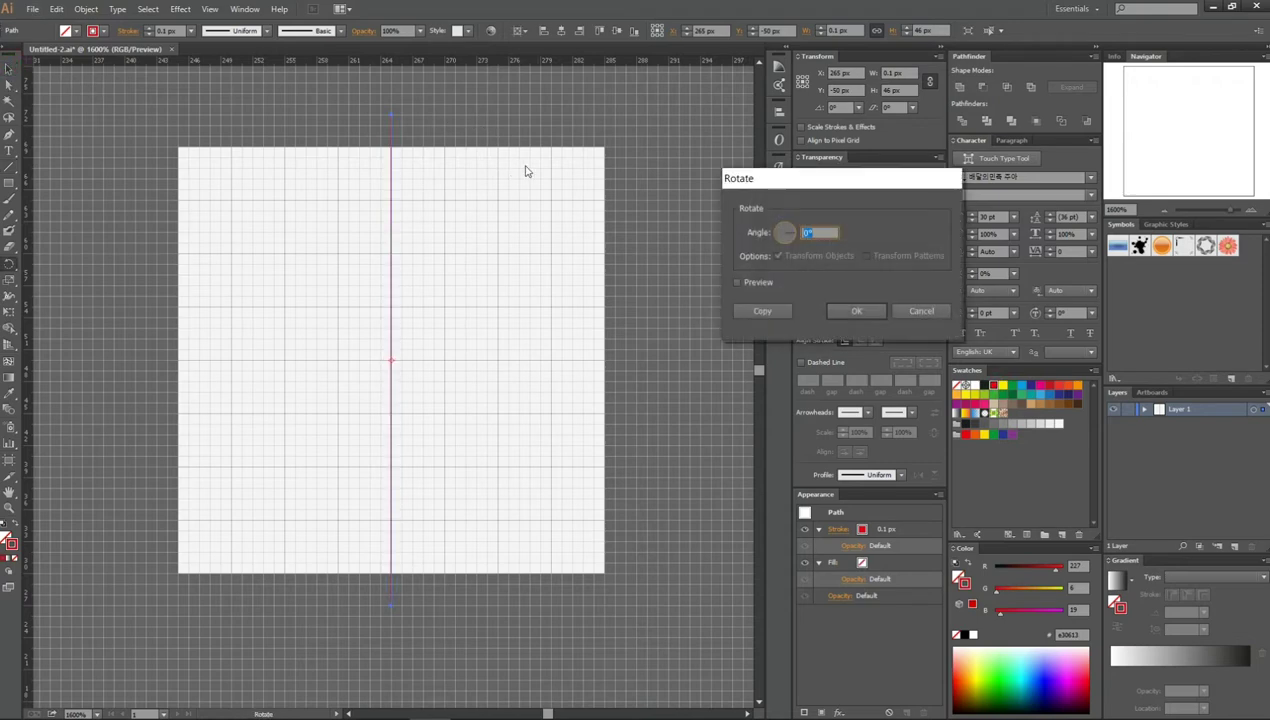
text(9)
click(768, 308)
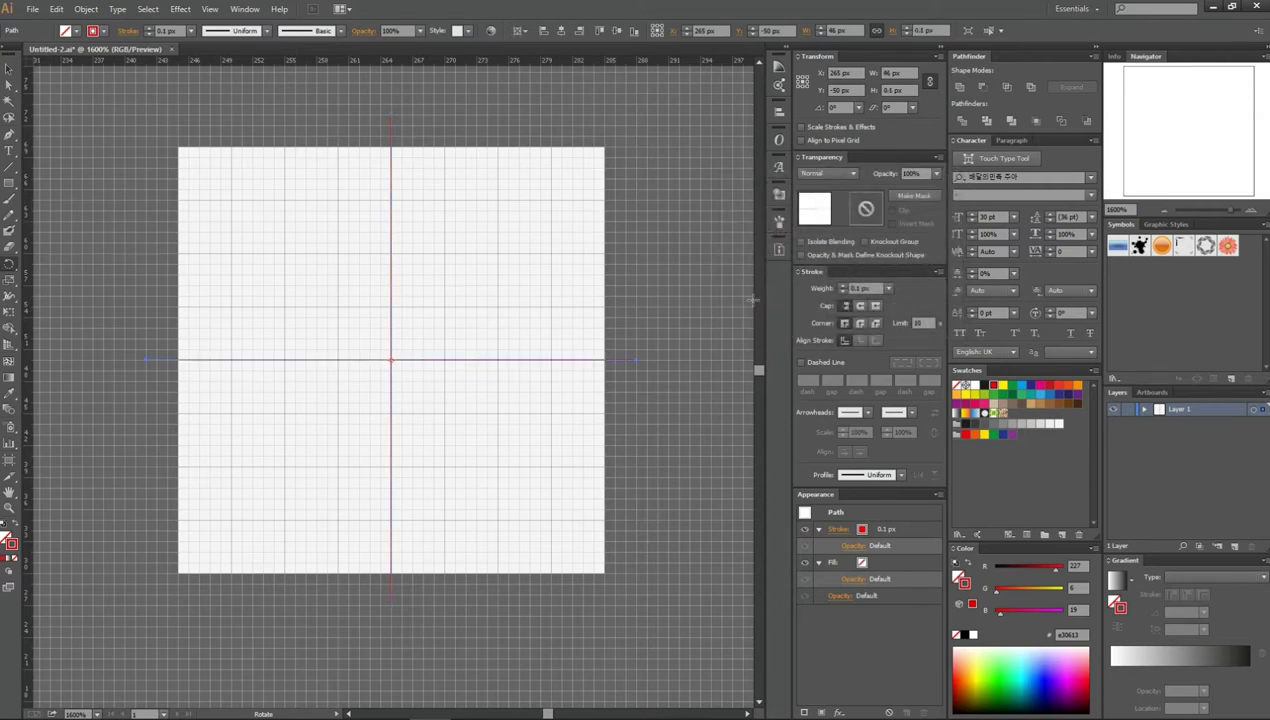
Group the vertical and horizontal red lines and clear the selection
key(v)
shift+click(390, 141)
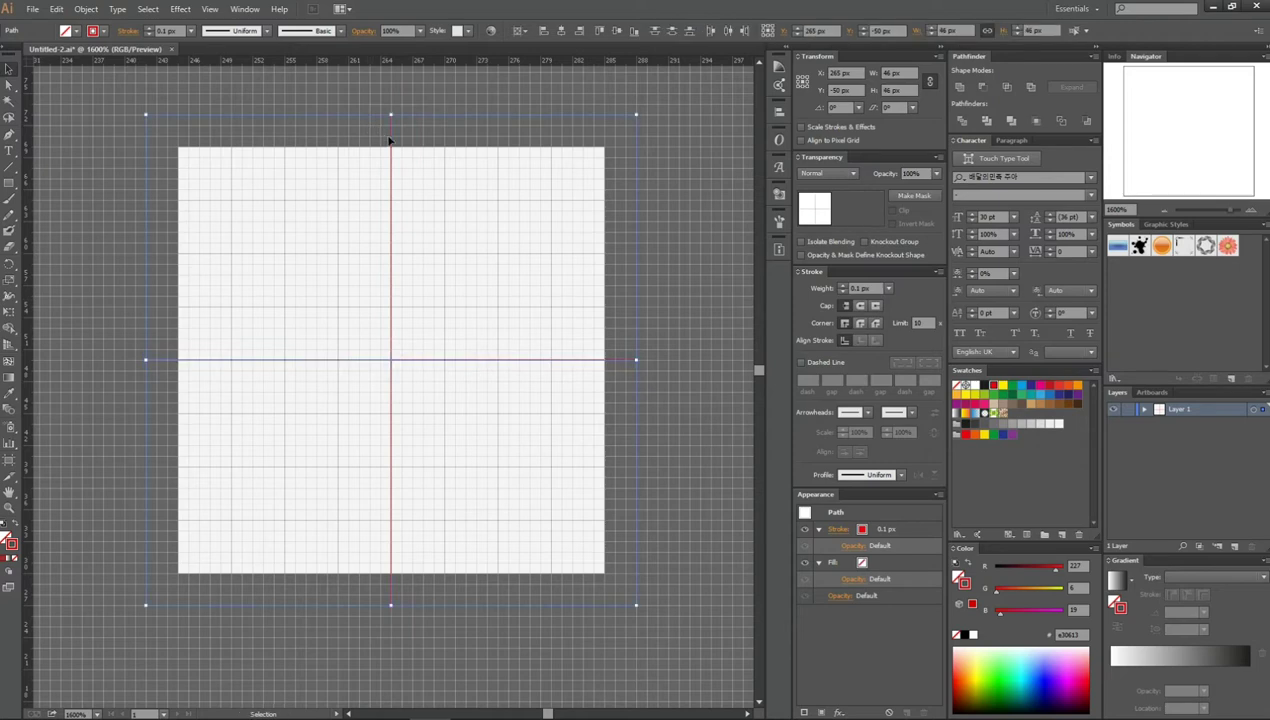
key(ctrl+g)
key(a)
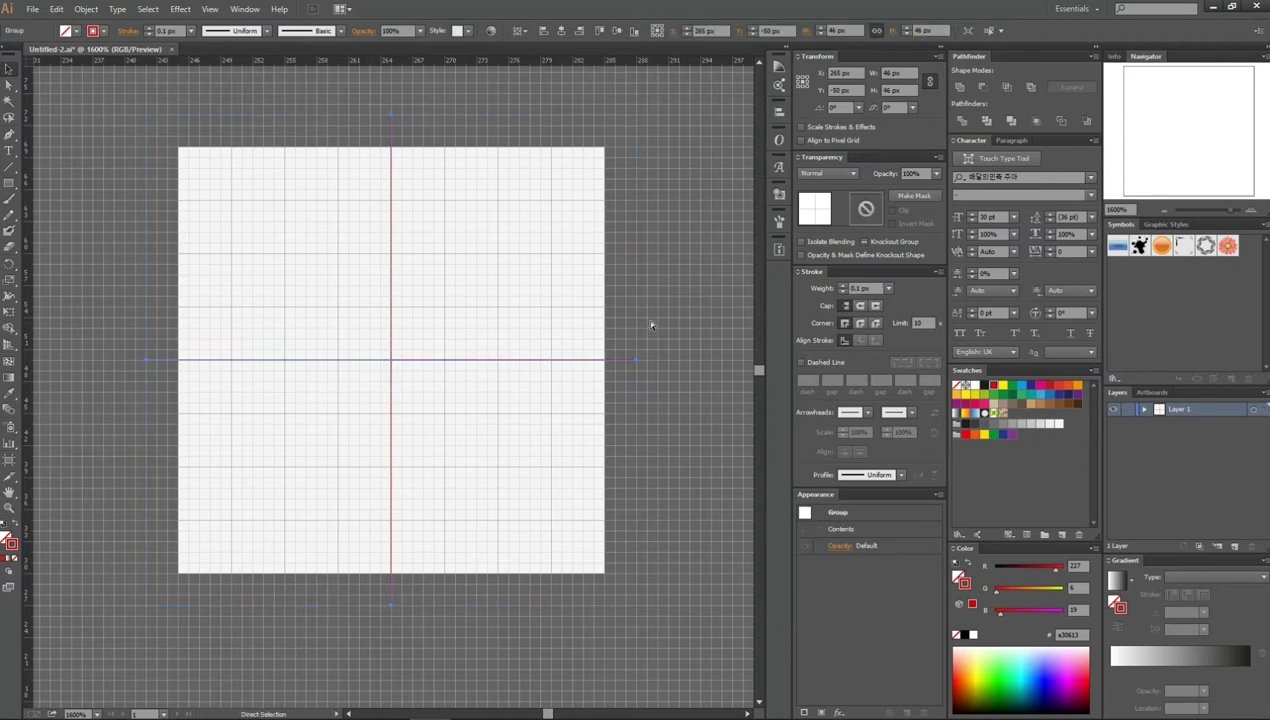
click(650, 324)
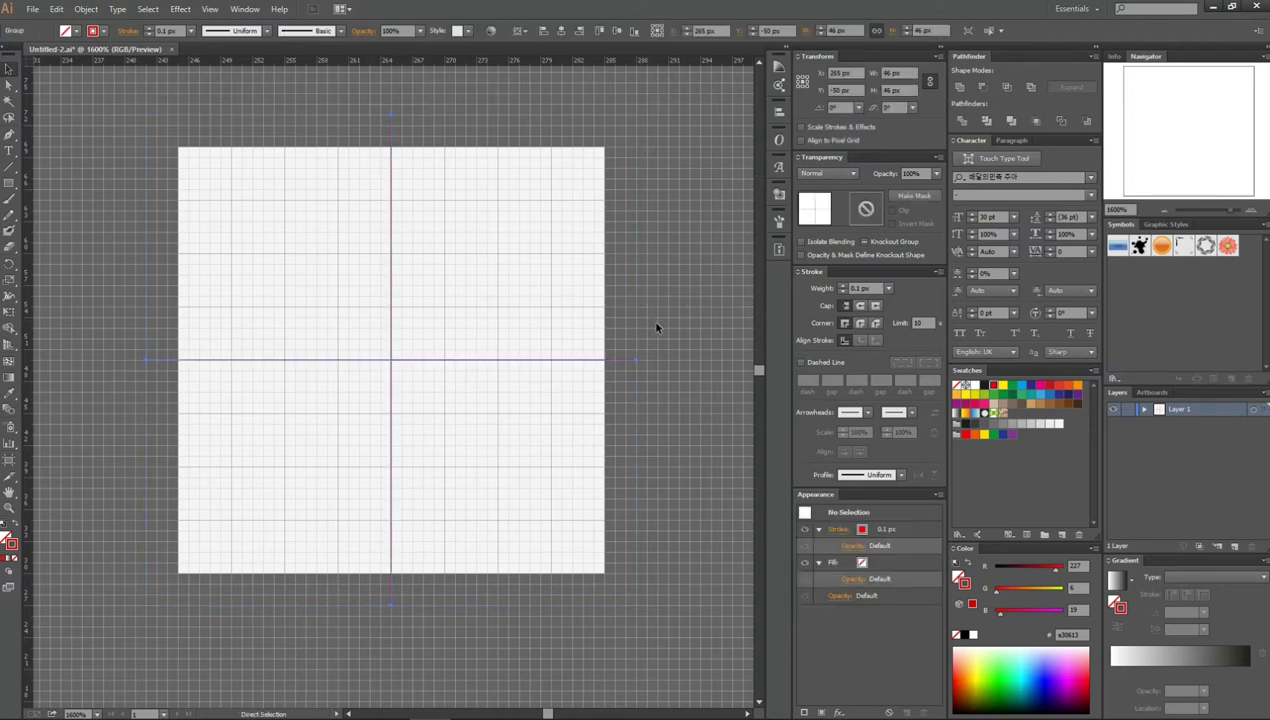
key(v)
key(d)
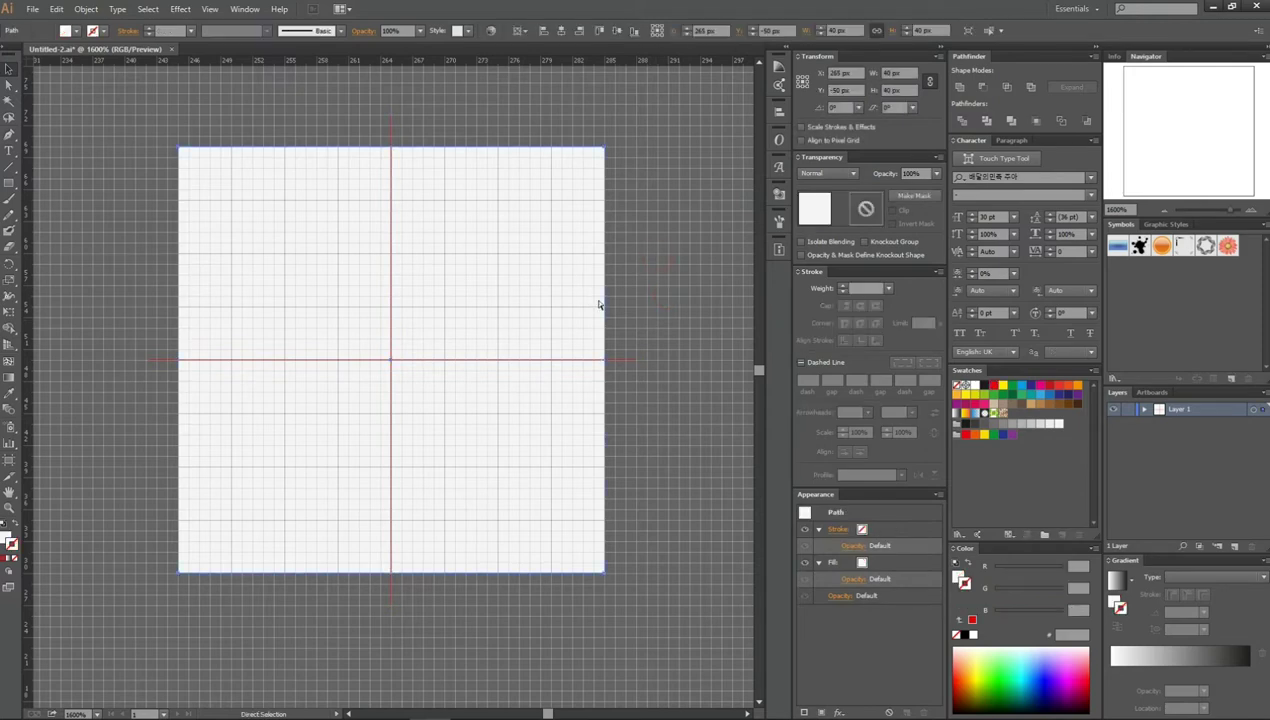
key(slash)
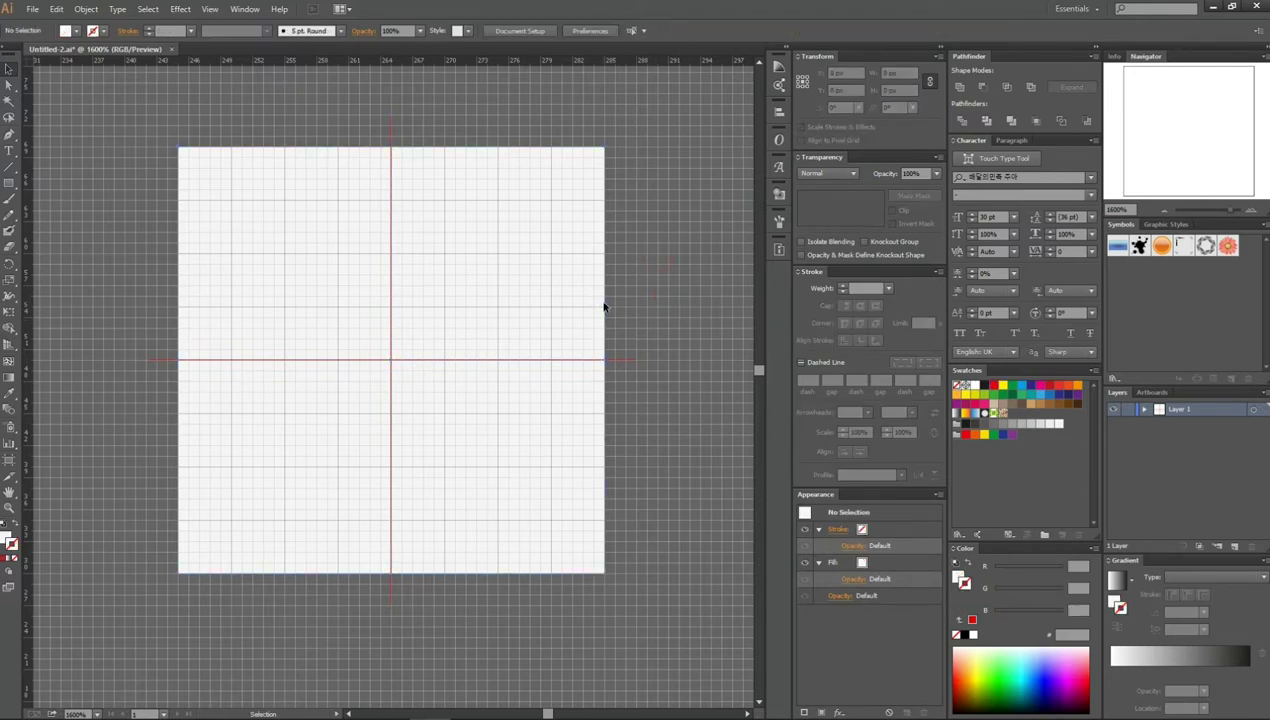
scroll(551, 321, left, 1)
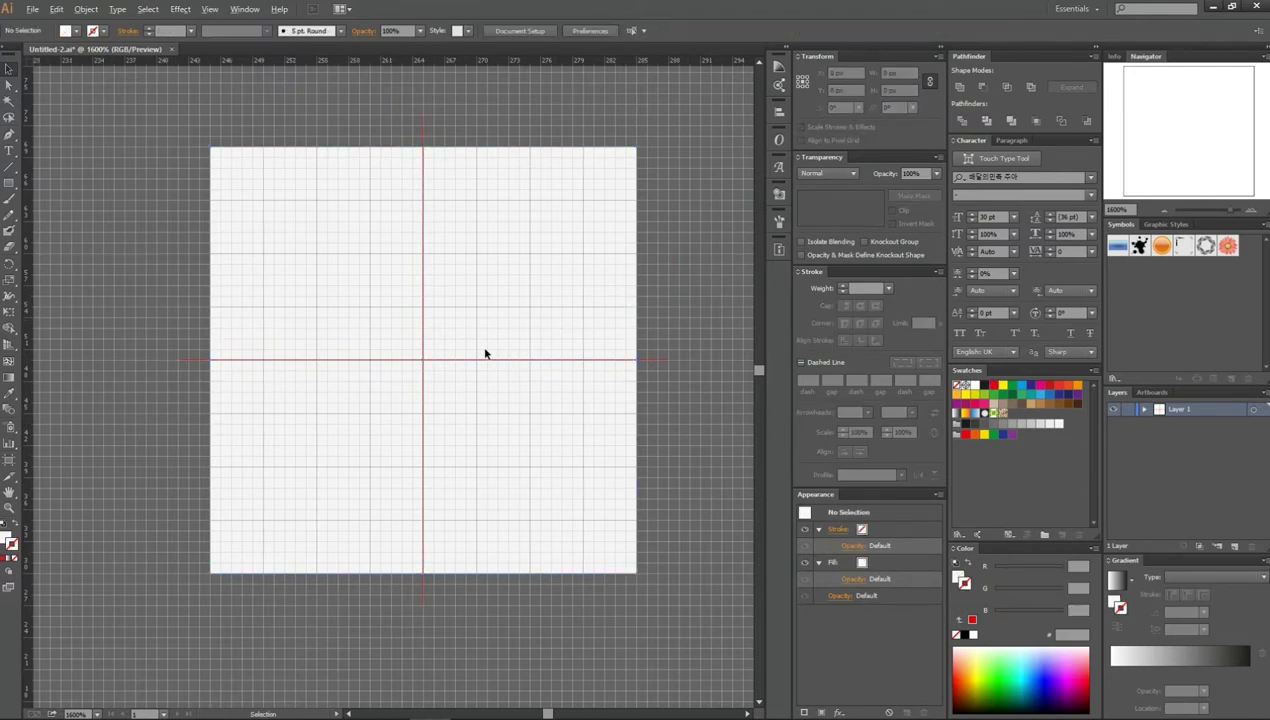
Draw a circle about 10 px in diameter centered on the intersection of the red guide lines
scroll(485, 353, up, 1)
scroll(485, 352, up, 1)
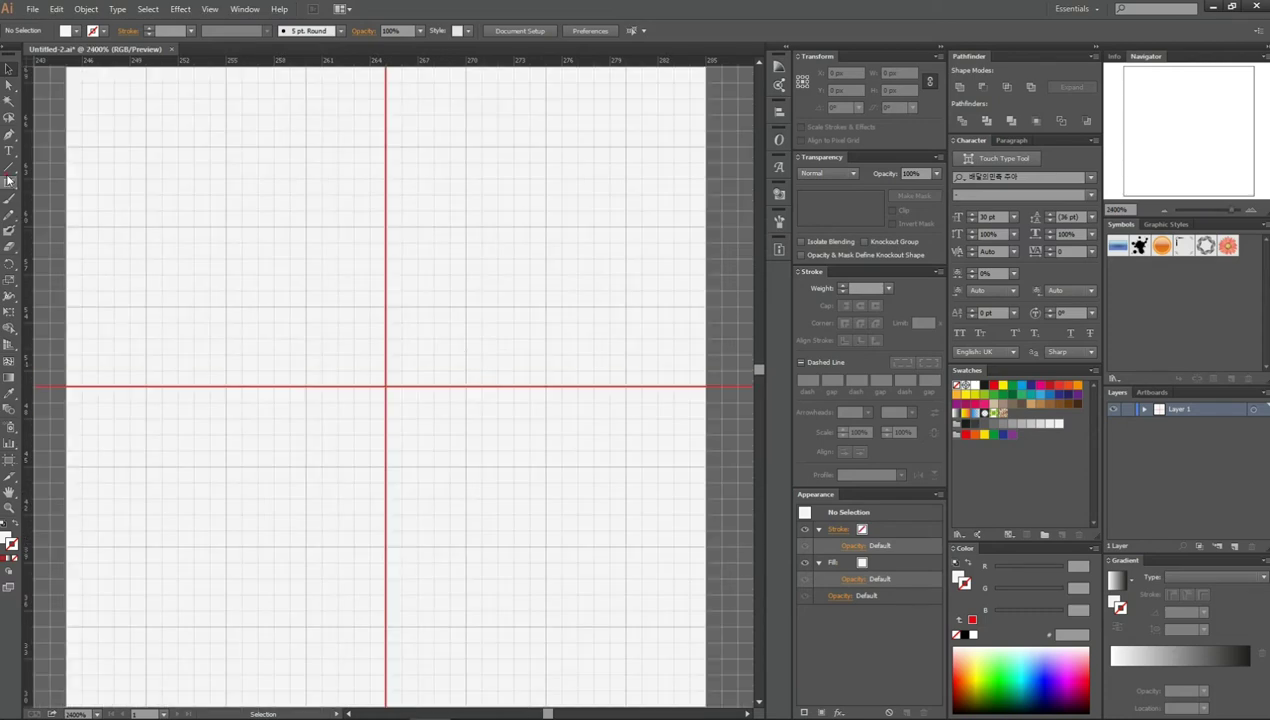
drag(9, 180, 72, 217)
drag(306, 304, 461, 431)
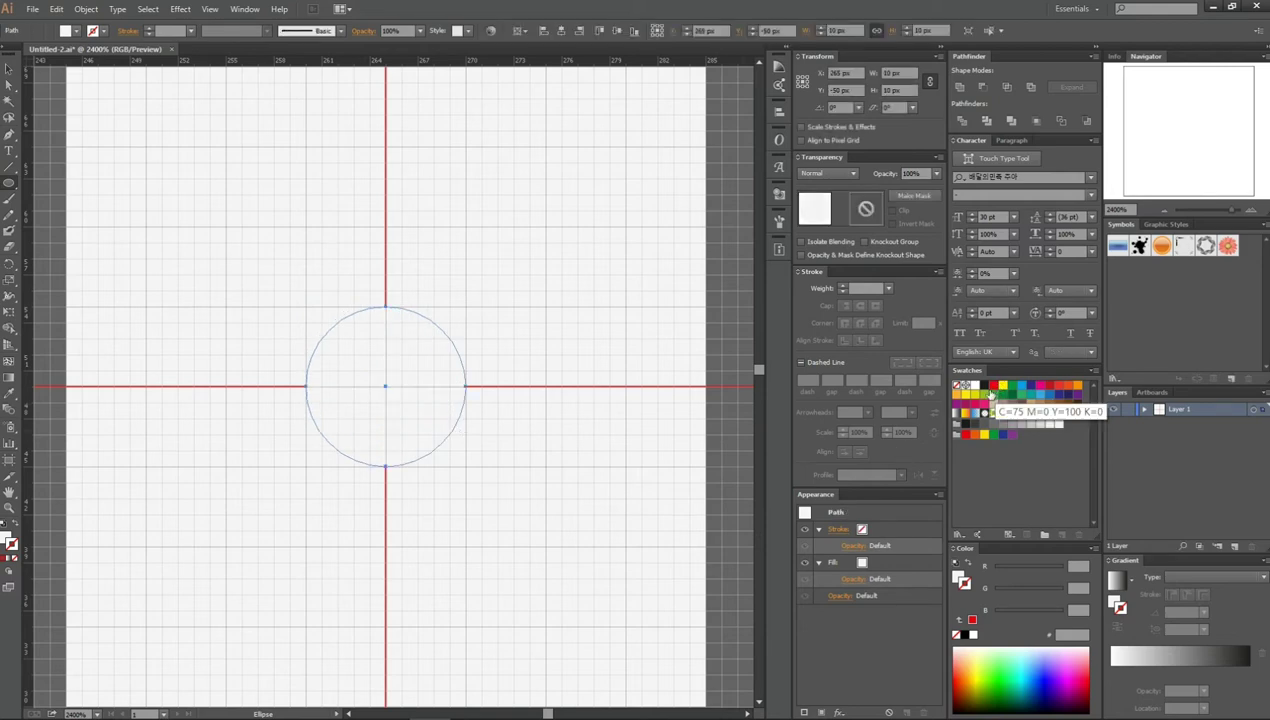
Give the center circle no fill and a black stroke with a weight of 0.1 px
click(985, 390)
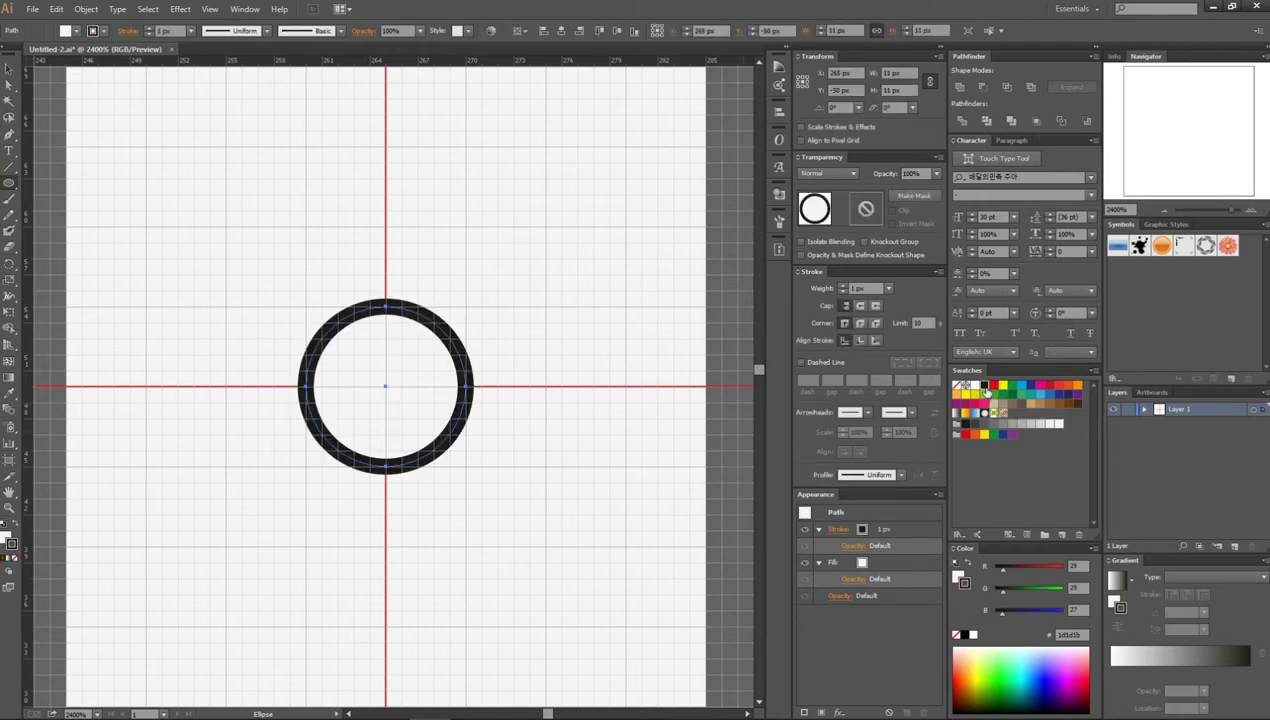
click(967, 384)
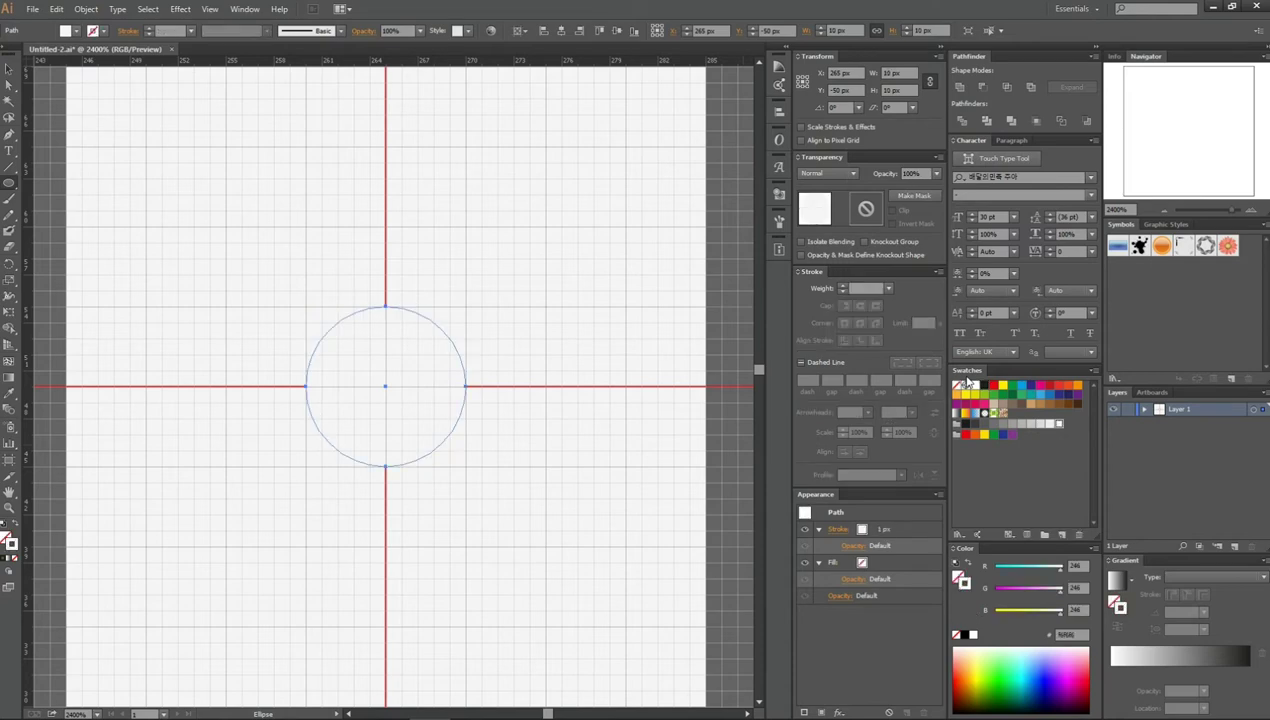
key(shift+x)
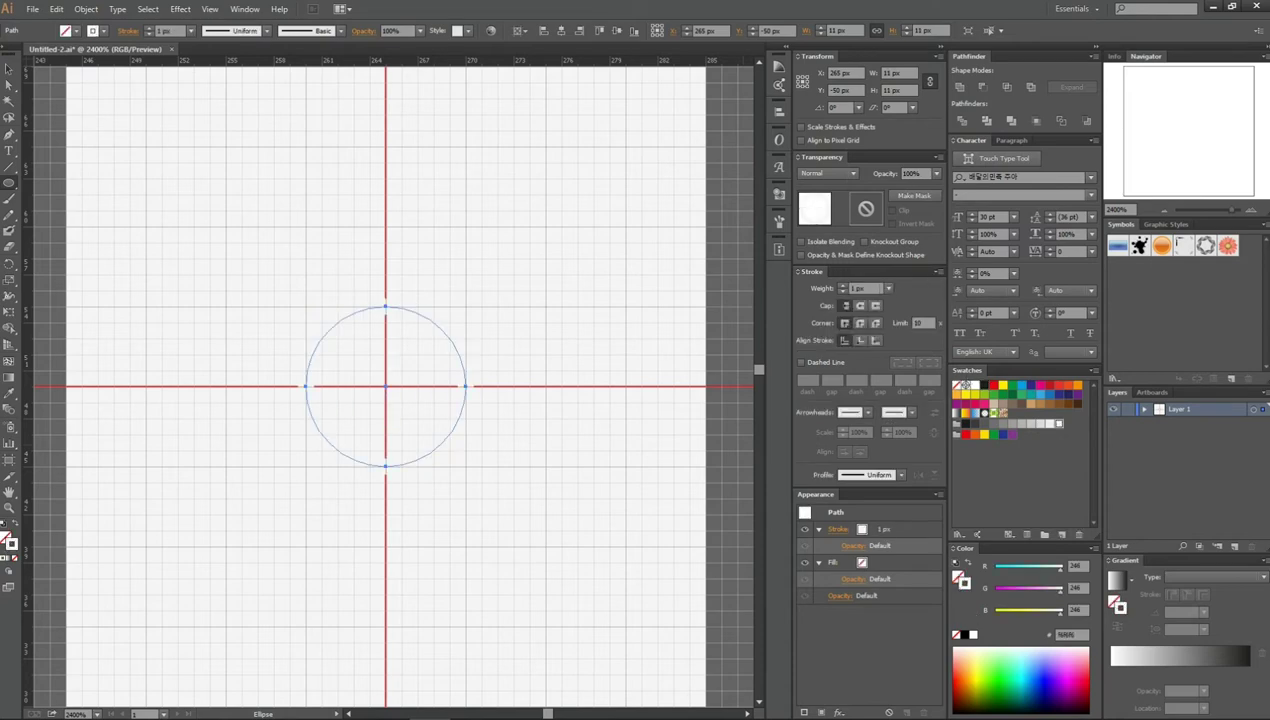
click(862, 288)
text(0.1)
key(Return)
click(984, 386)
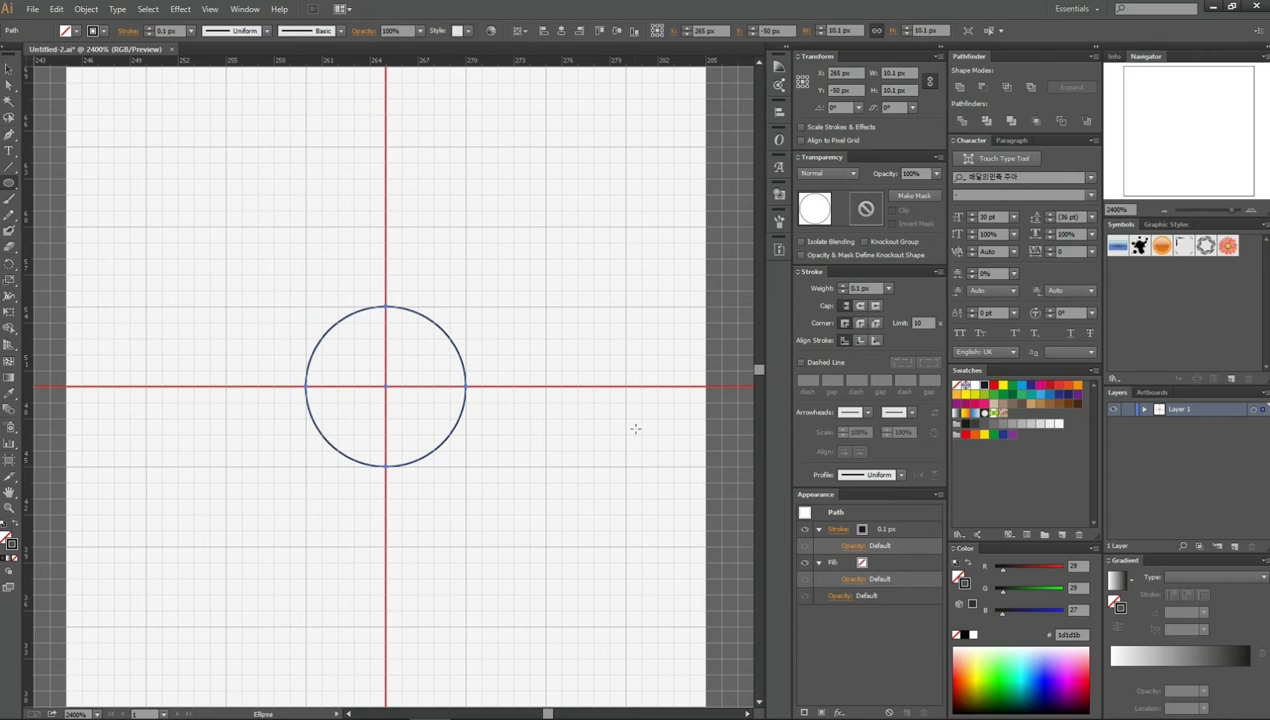
Make a copy of the circle moved 10 px horizontally so it touches the original on its right side
click(9, 70)
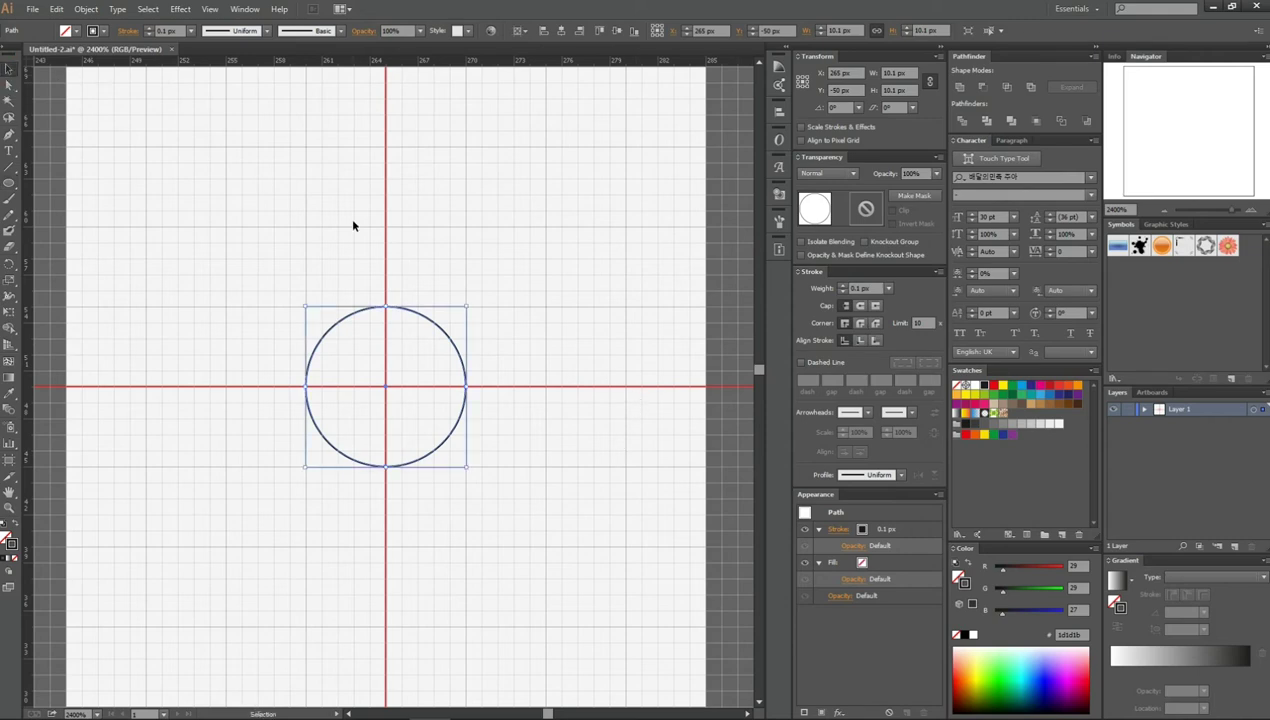
key(alt+Right)
key(Right)
key(Right)
key(Right)
key(Right)
key(Right)
key(Right)
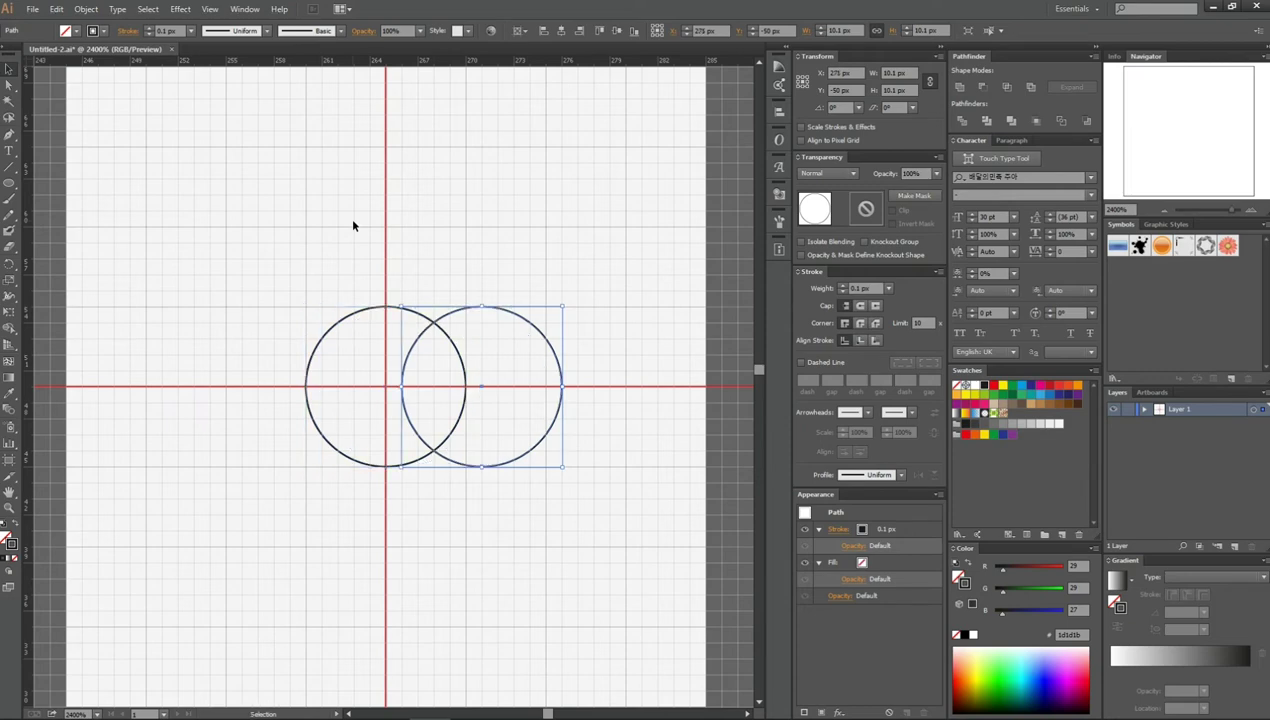
key(Right)
key(Right)
key(Right)
key(Right)
key(Right)
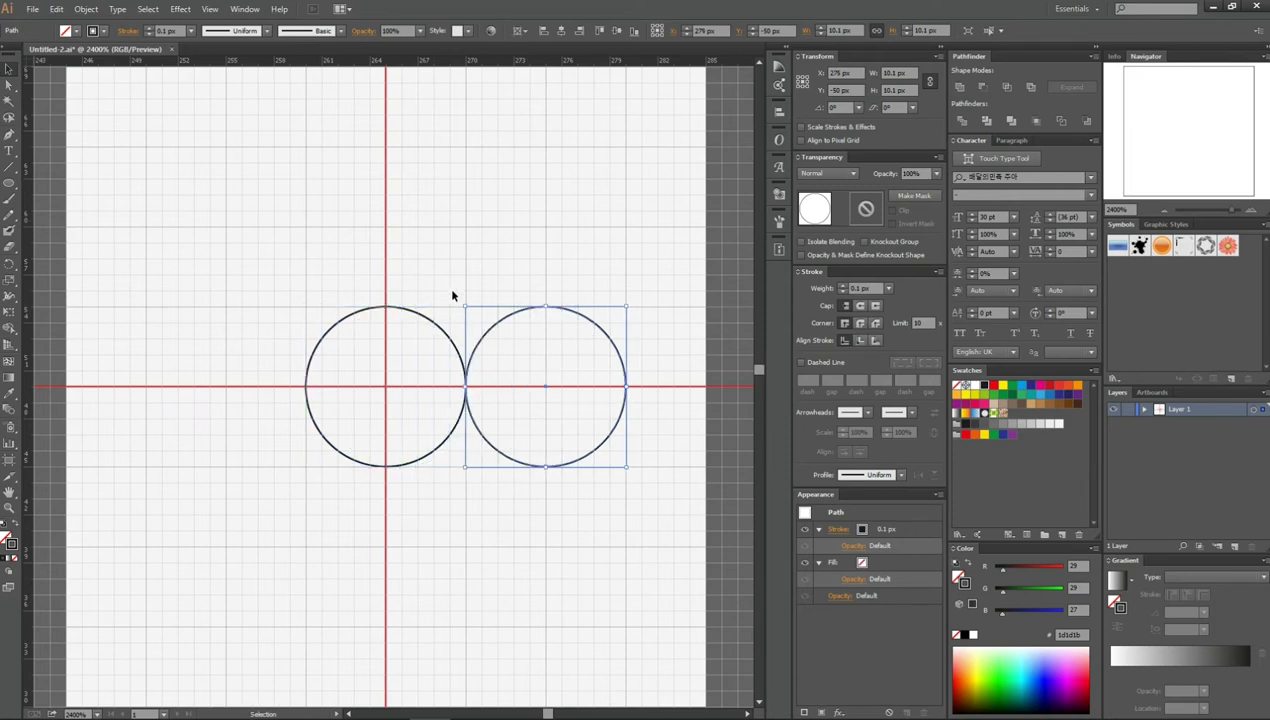
Draw a rectangle about 8 × 18 px over the copied circle's left half and subtract it to leave a half circle
click(494, 336)
key(m)
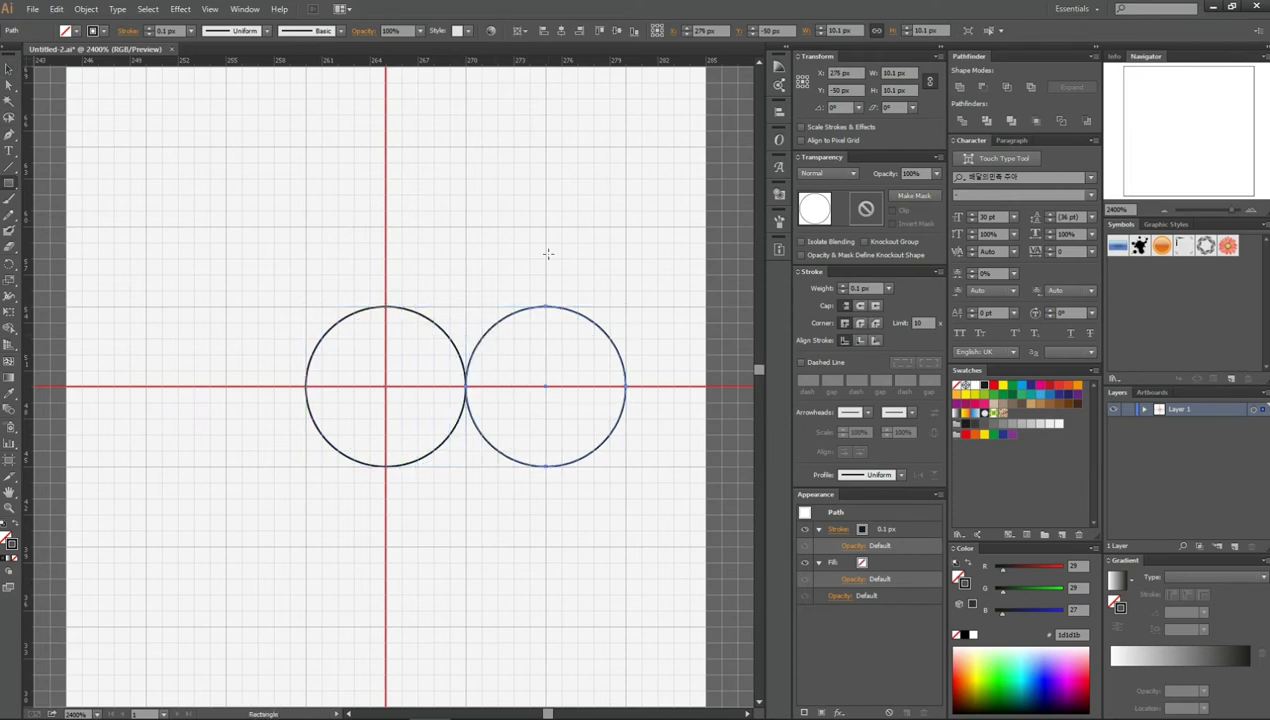
drag(545, 225, 418, 515)
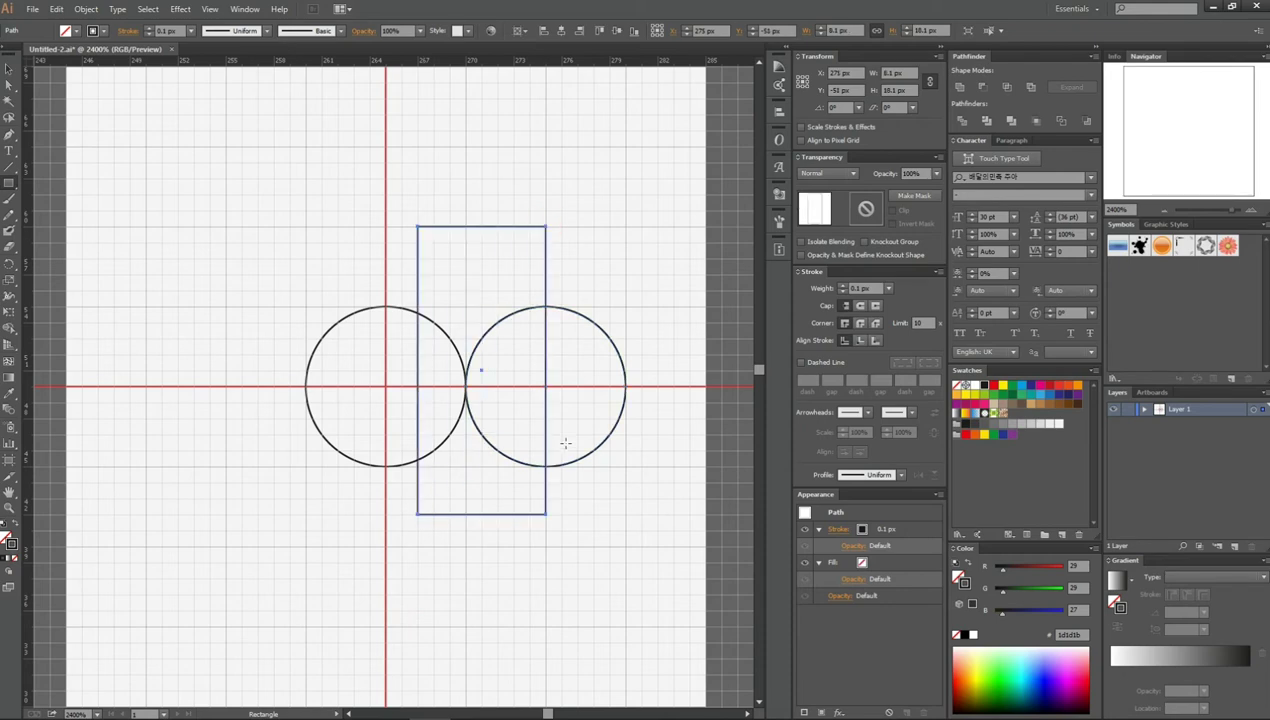
key(v)
drag(647, 312, 604, 374)
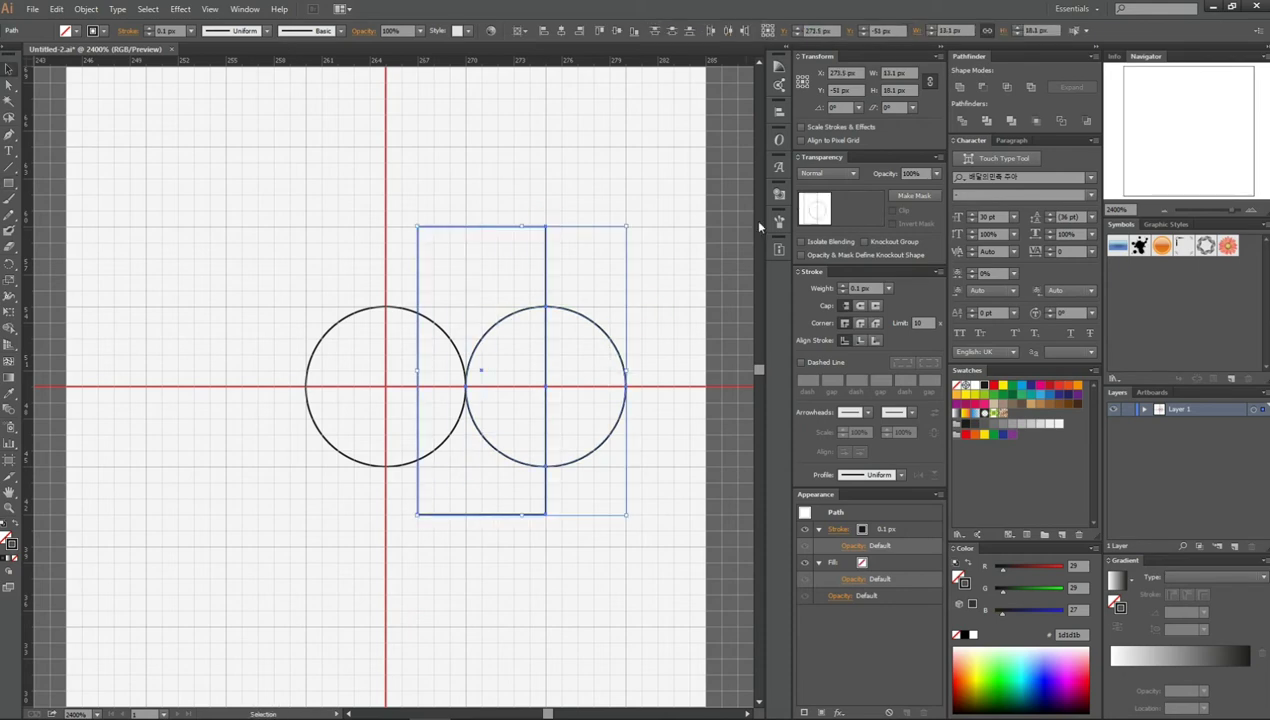
click(984, 88)
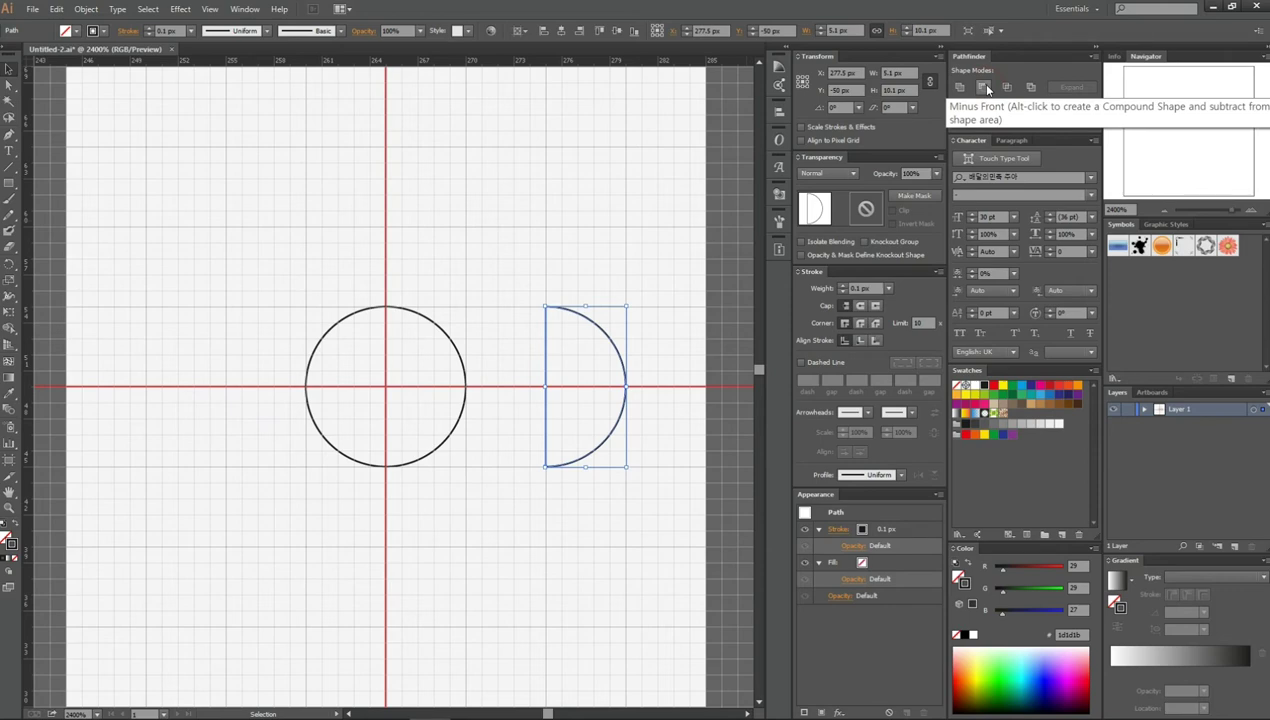
Move the half circle 5 px to the left so its flat side touches the center circle
key(Left)
key(Left)
key(Left)
key(Left)
key(Left)
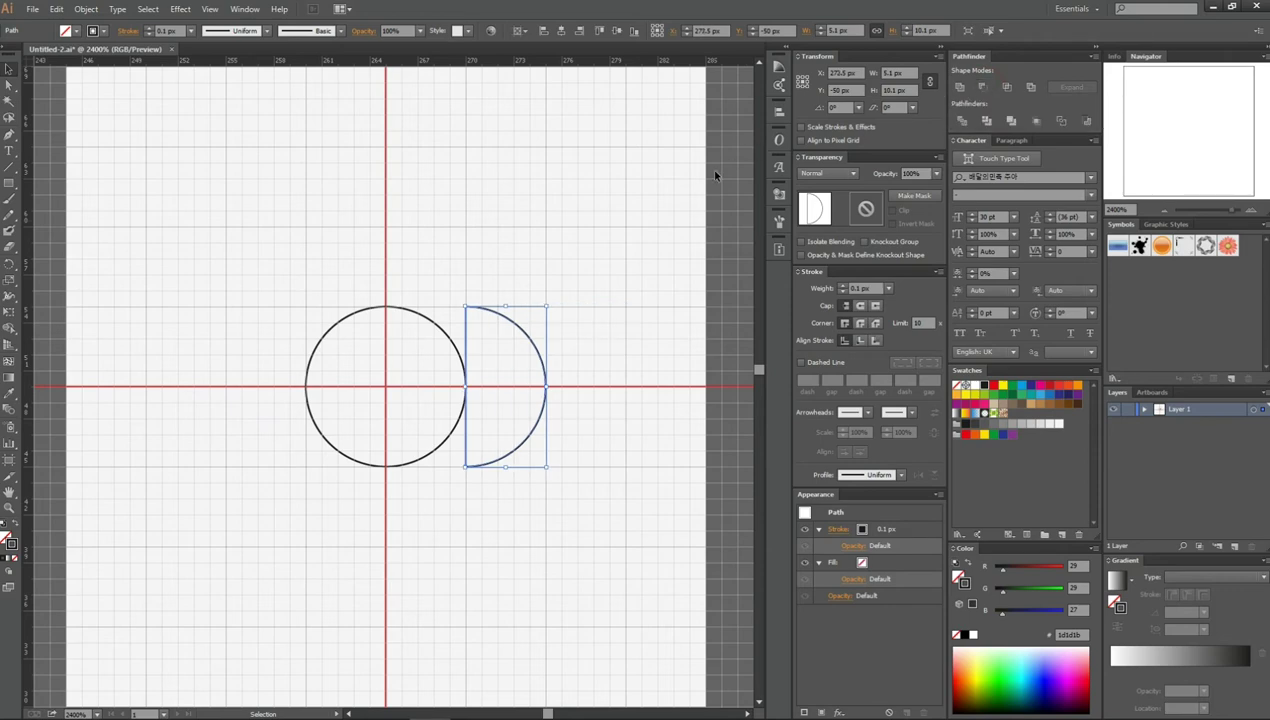
Make three copies of the half circle, each rotated by 90° around the center, to surround the center circle
key(r)
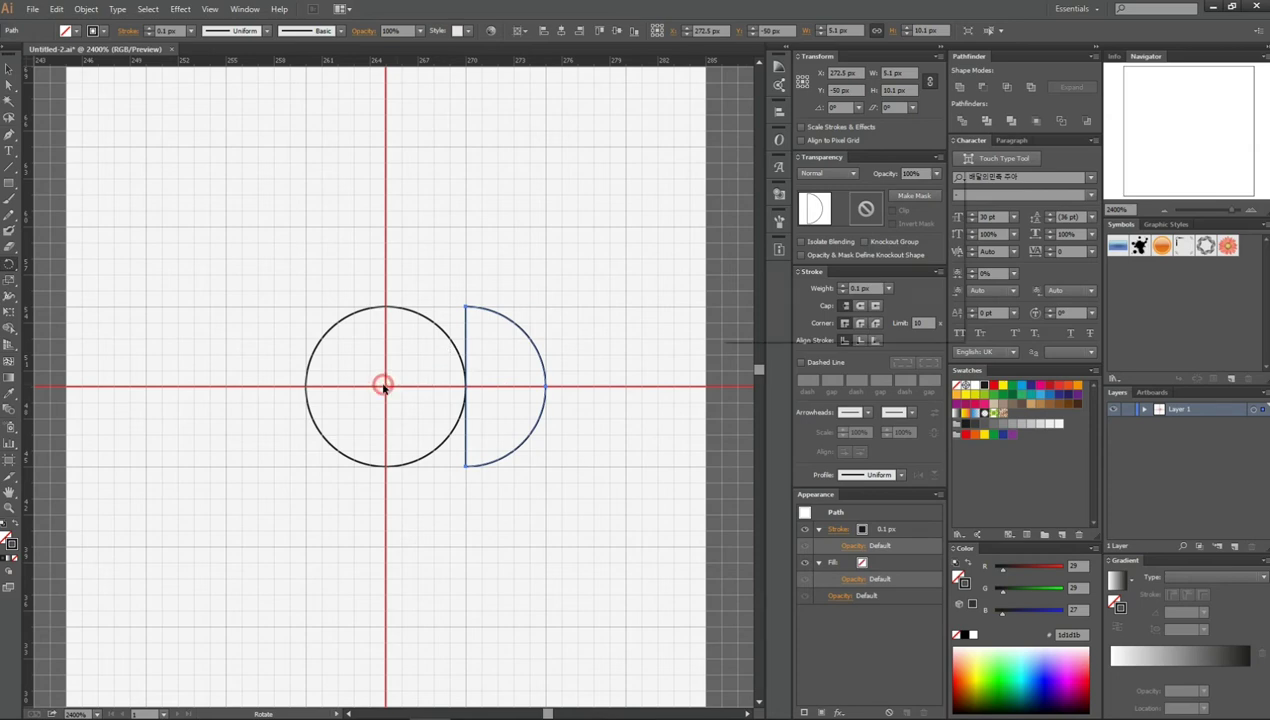
alt+click(385, 385)
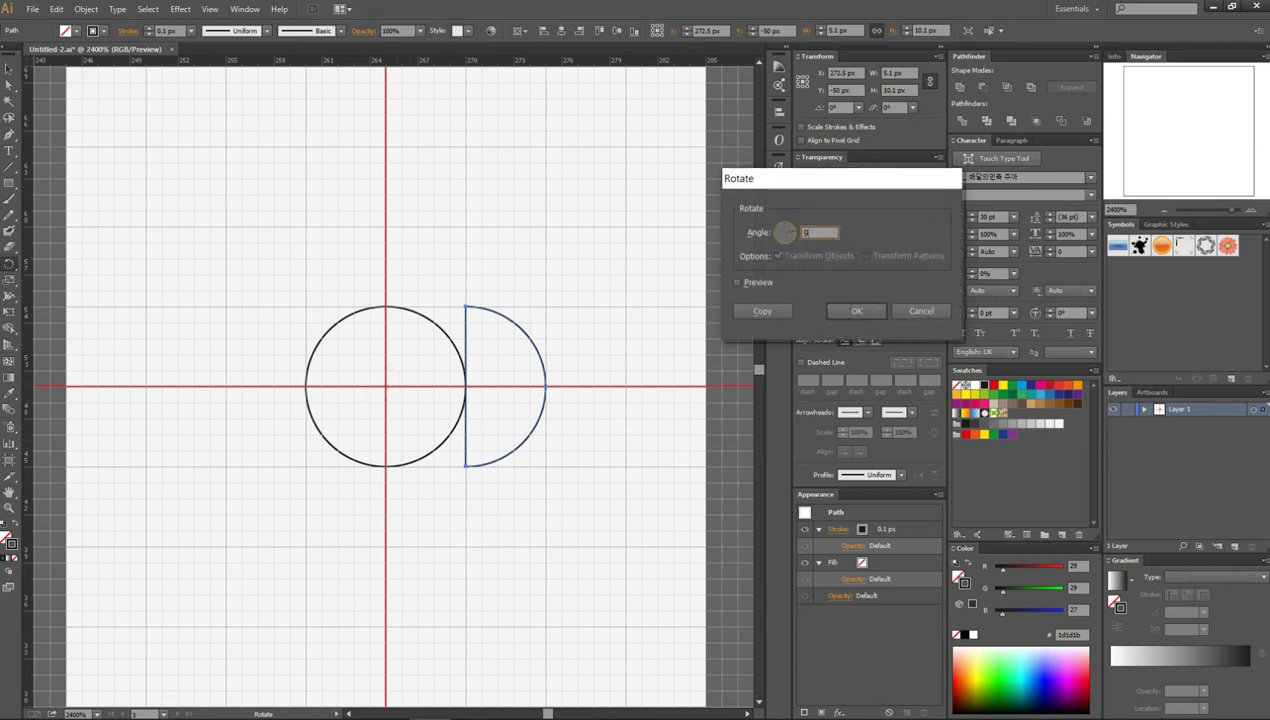
click(764, 313)
key(v)
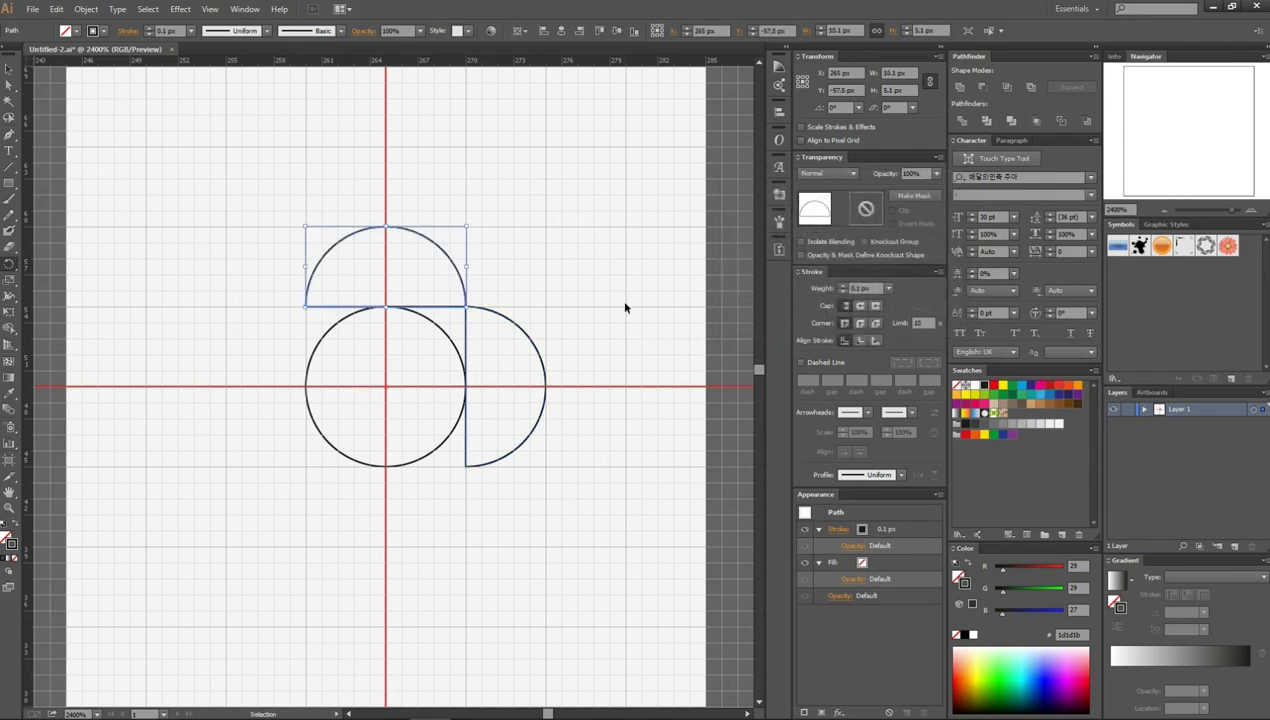
key(ctrl+d)
key(r)
key(ctrl+d)
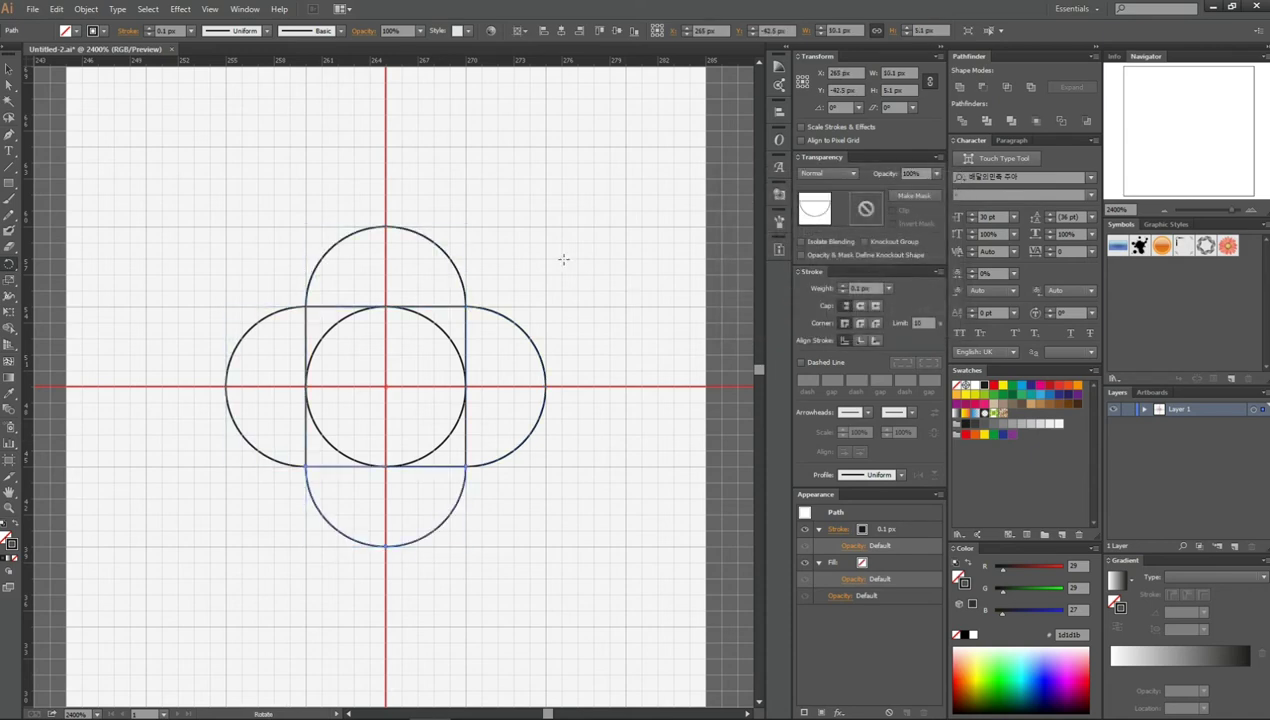
Draw a circle about 5 px in diameter above the top half circle, left of the vertical guide line
scroll(563, 259, down, 2)
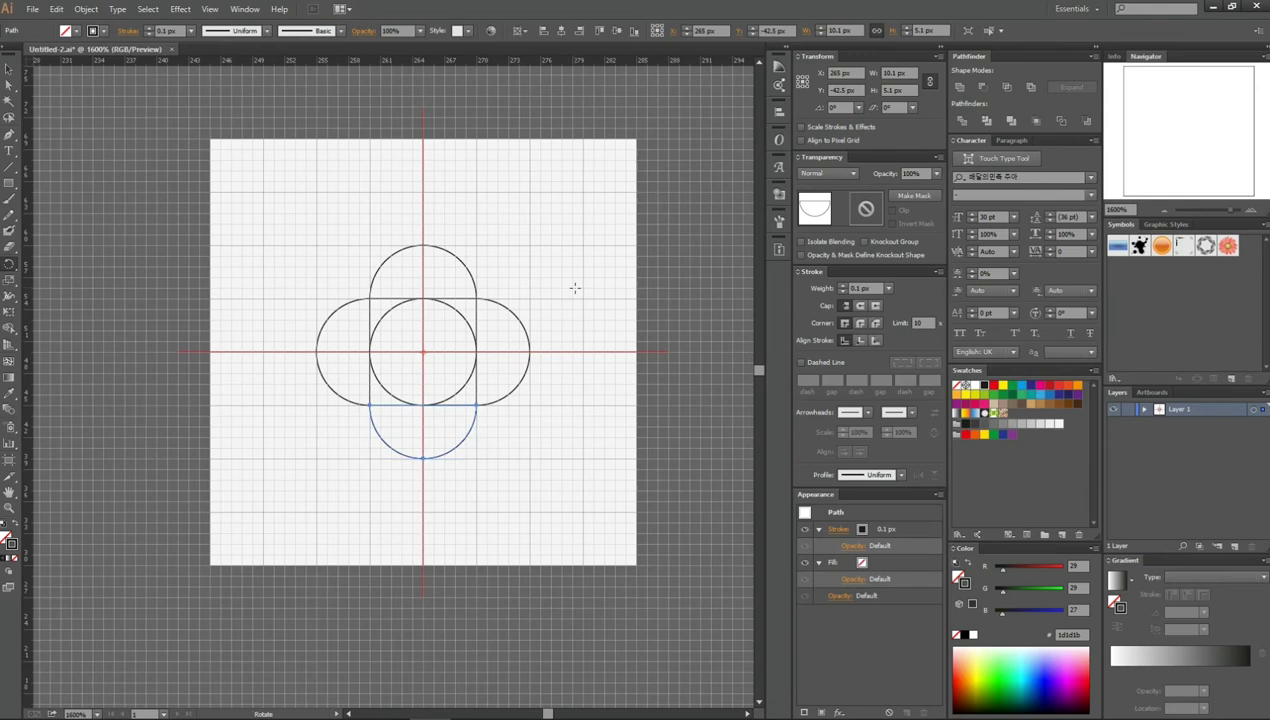
key(l)
drag(370, 188, 422, 233)
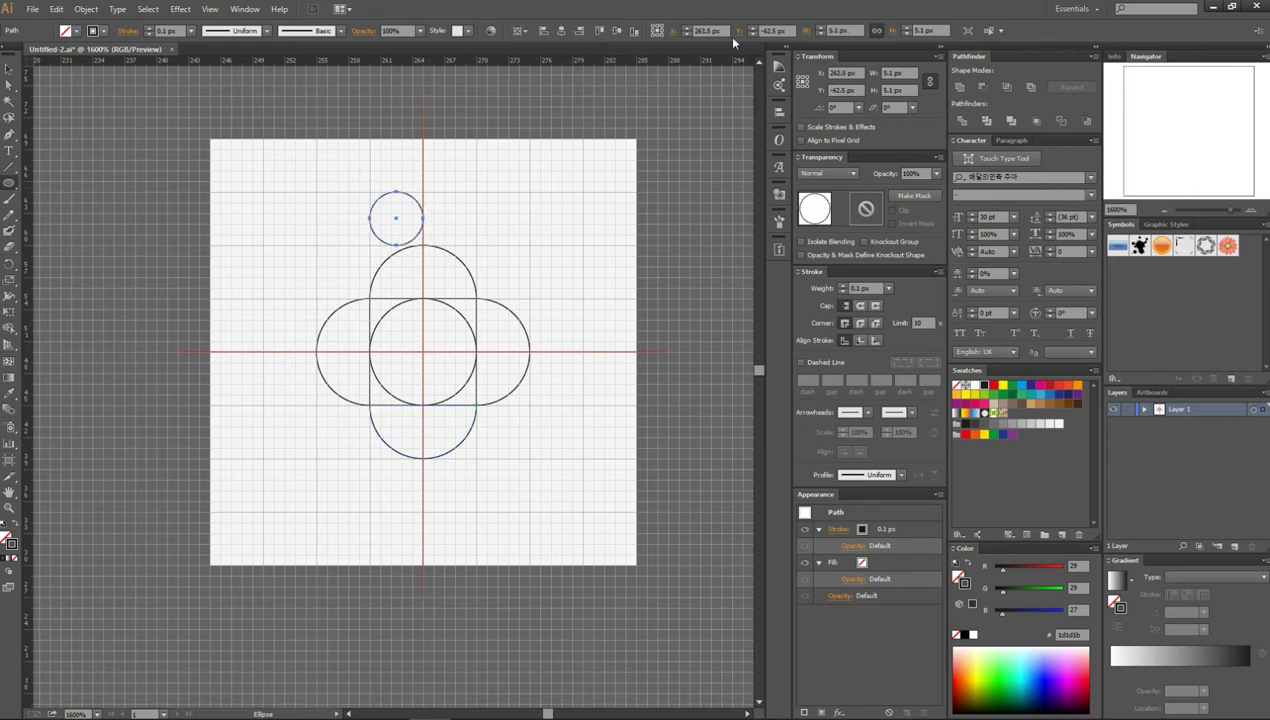
Position the small circle at X 265 px and Y -60 px
click(707, 30)
text(265)
key(Return)
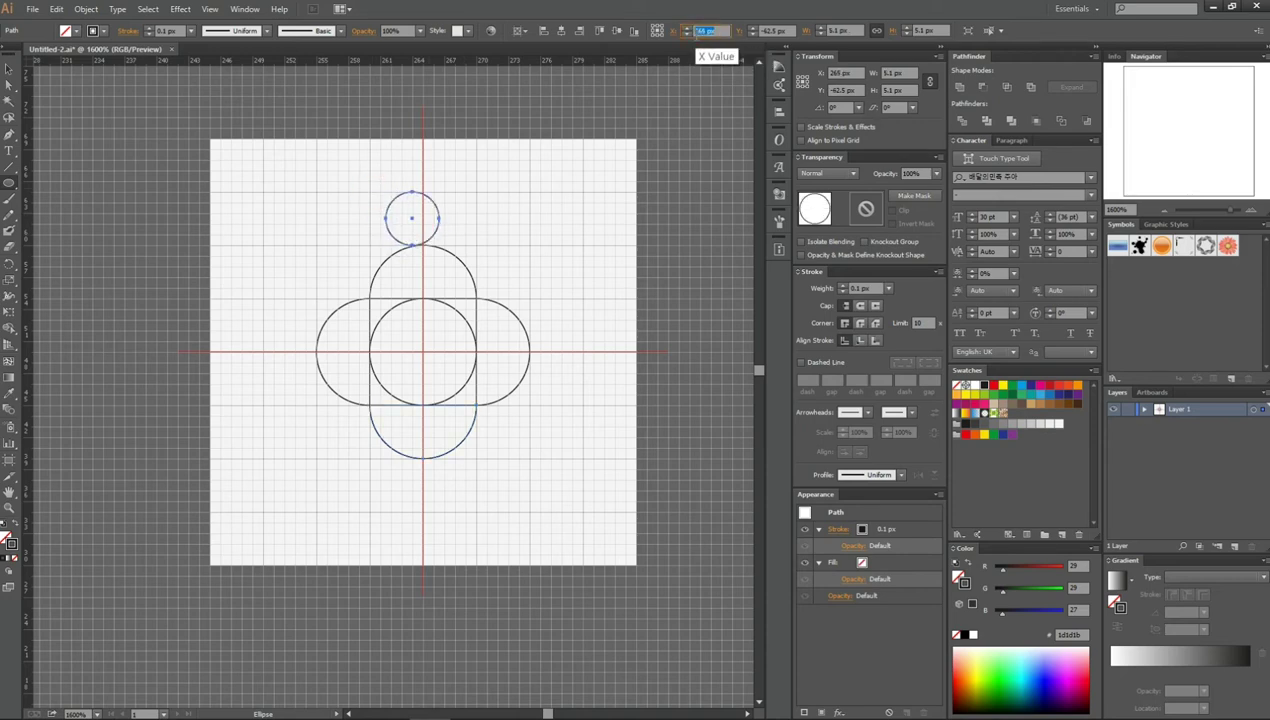
key(Escape)
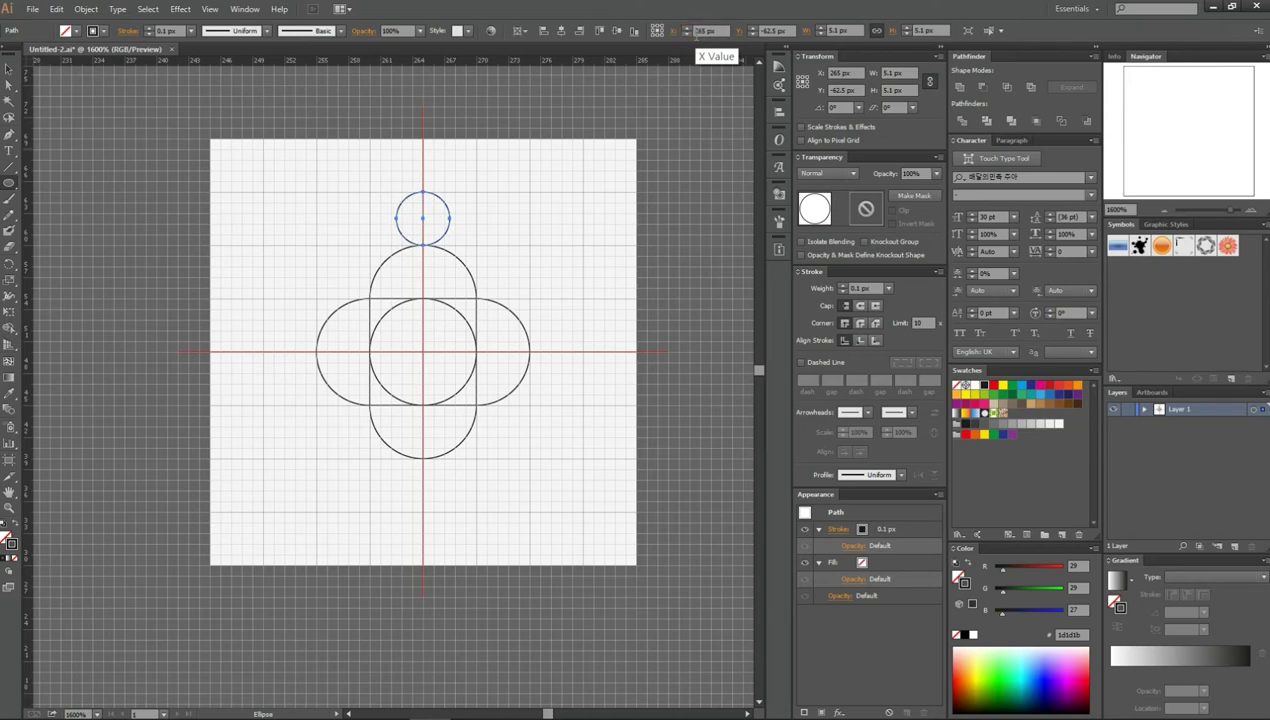
key(m)
click(773, 30)
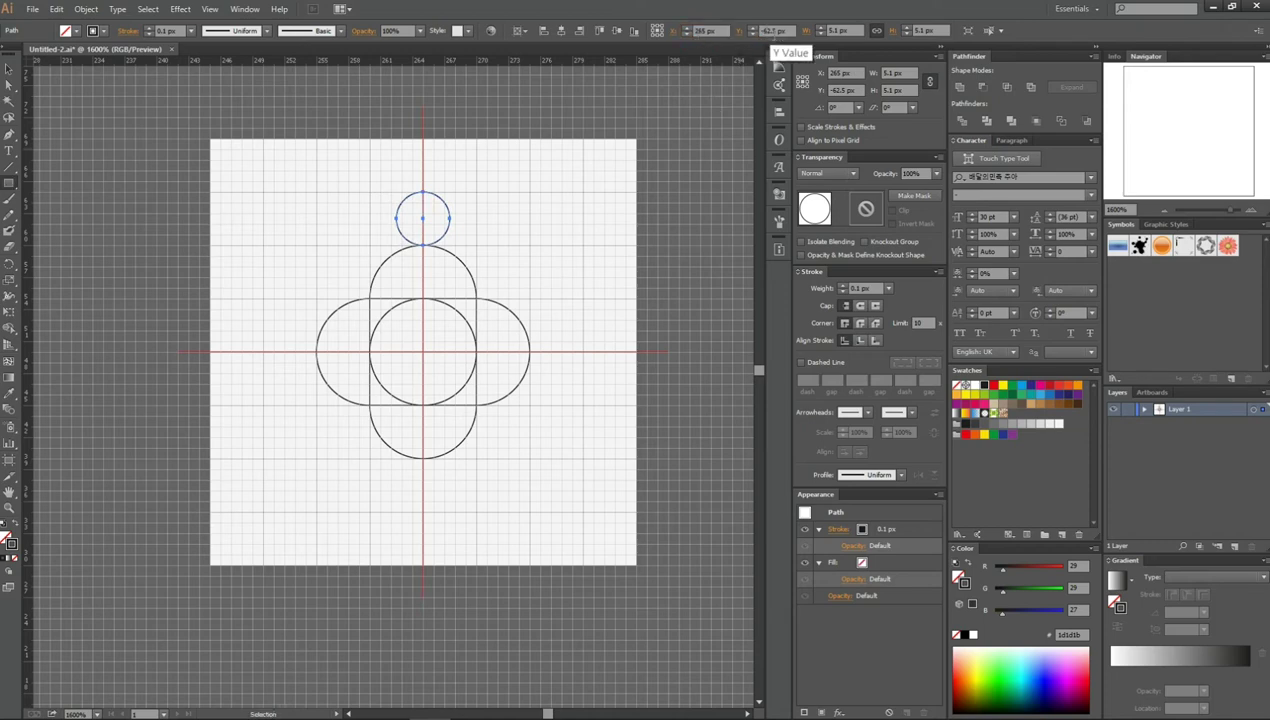
text(-60)
key(Return)
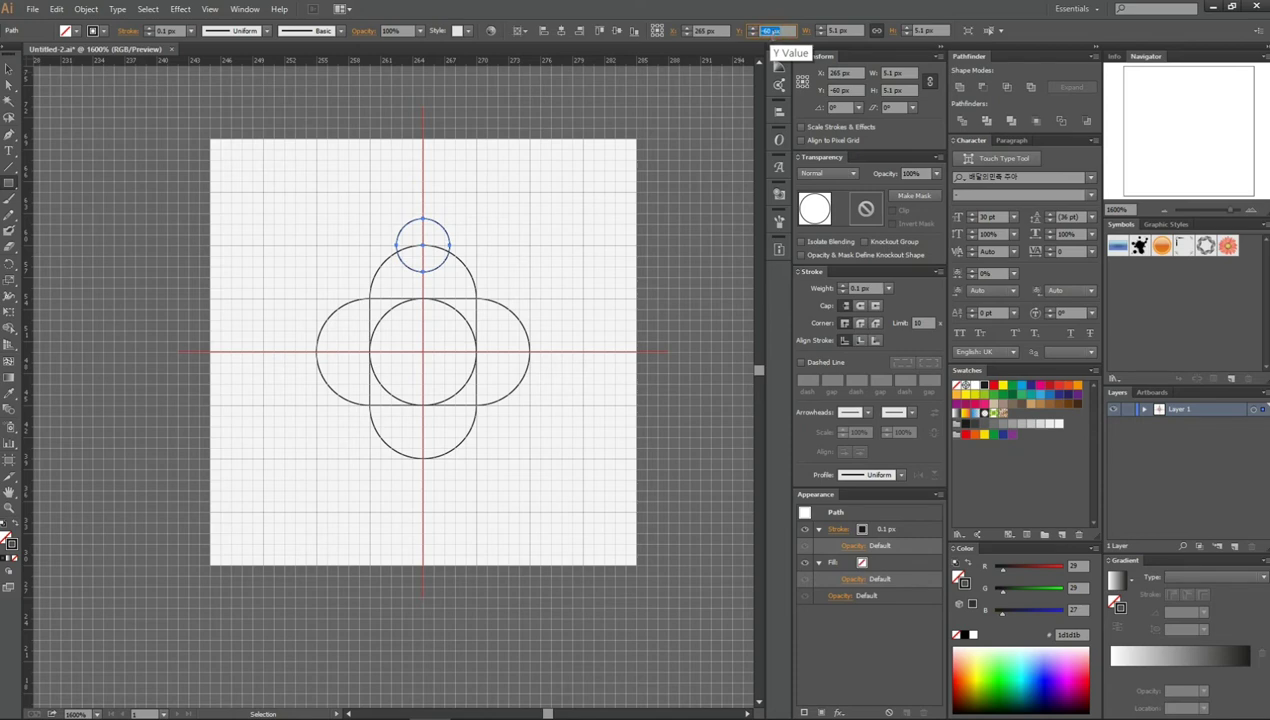
key(Escape)
Draw a rectangle about 24 × 12 px over the small circle's lower half and subtract it from the circle
key(a)
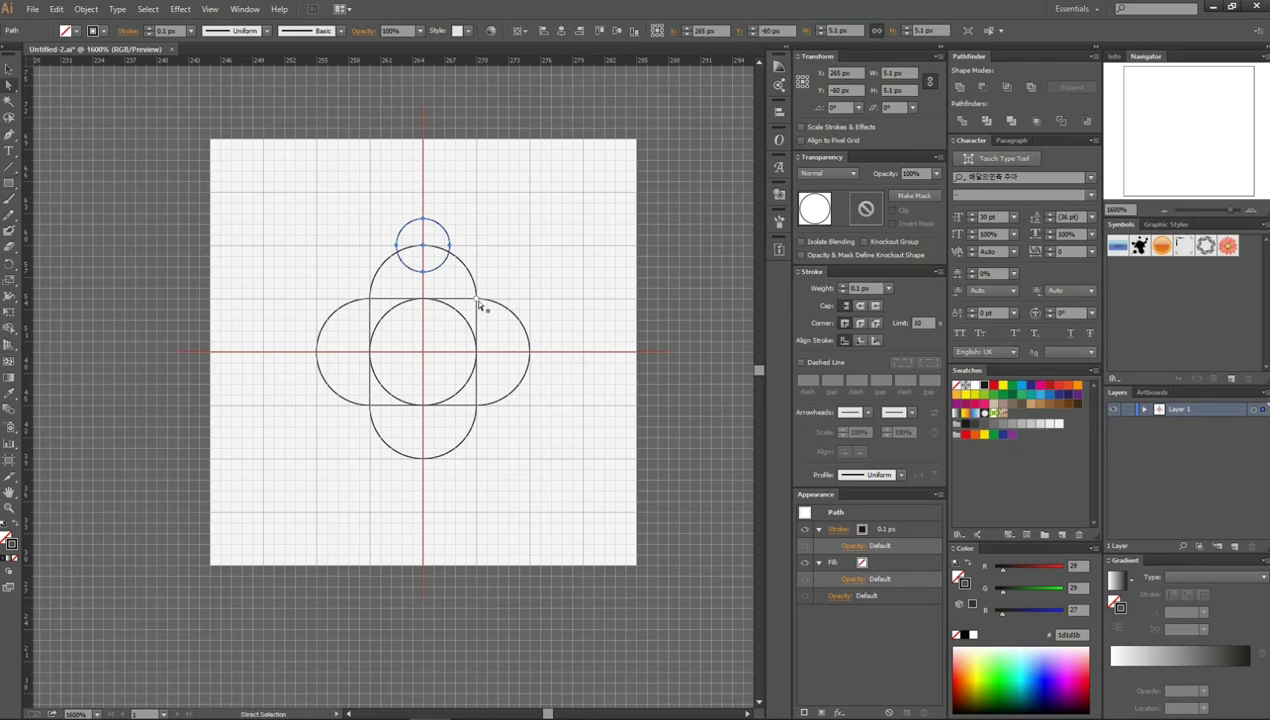
key(m)
drag(540, 373, 284, 245)
key(v)
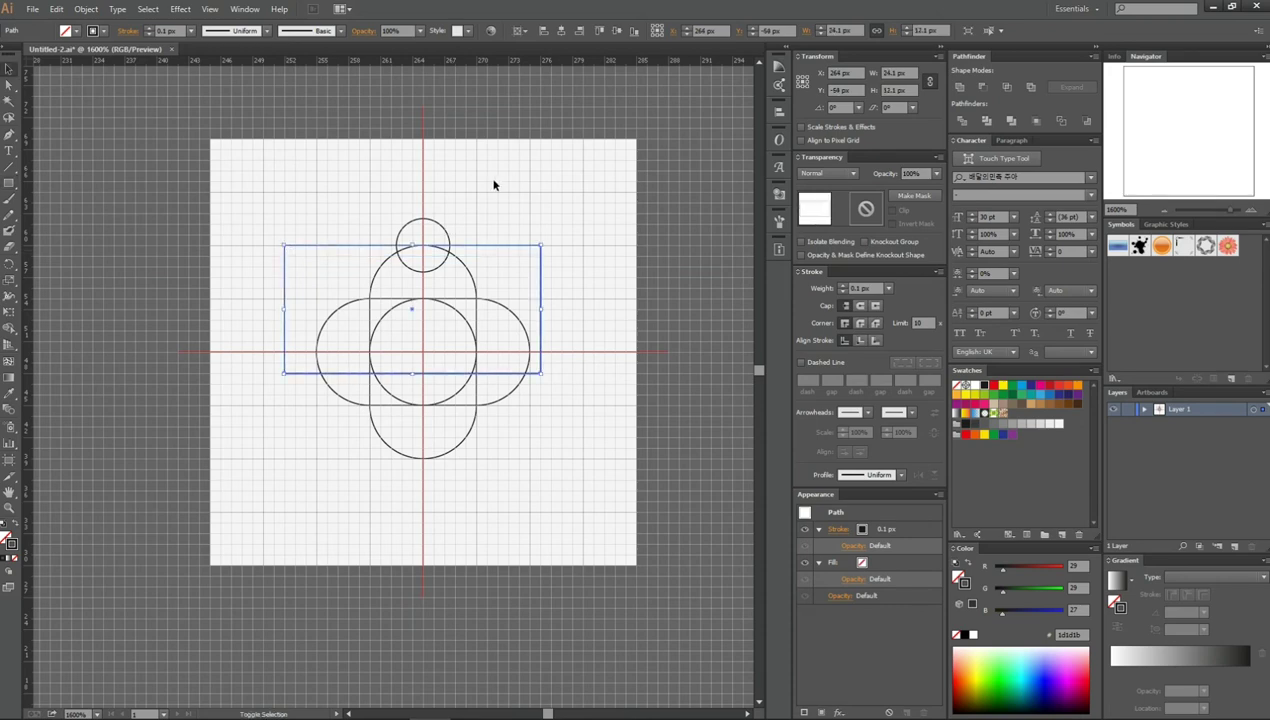
drag(492, 183, 406, 246)
click(982, 88)
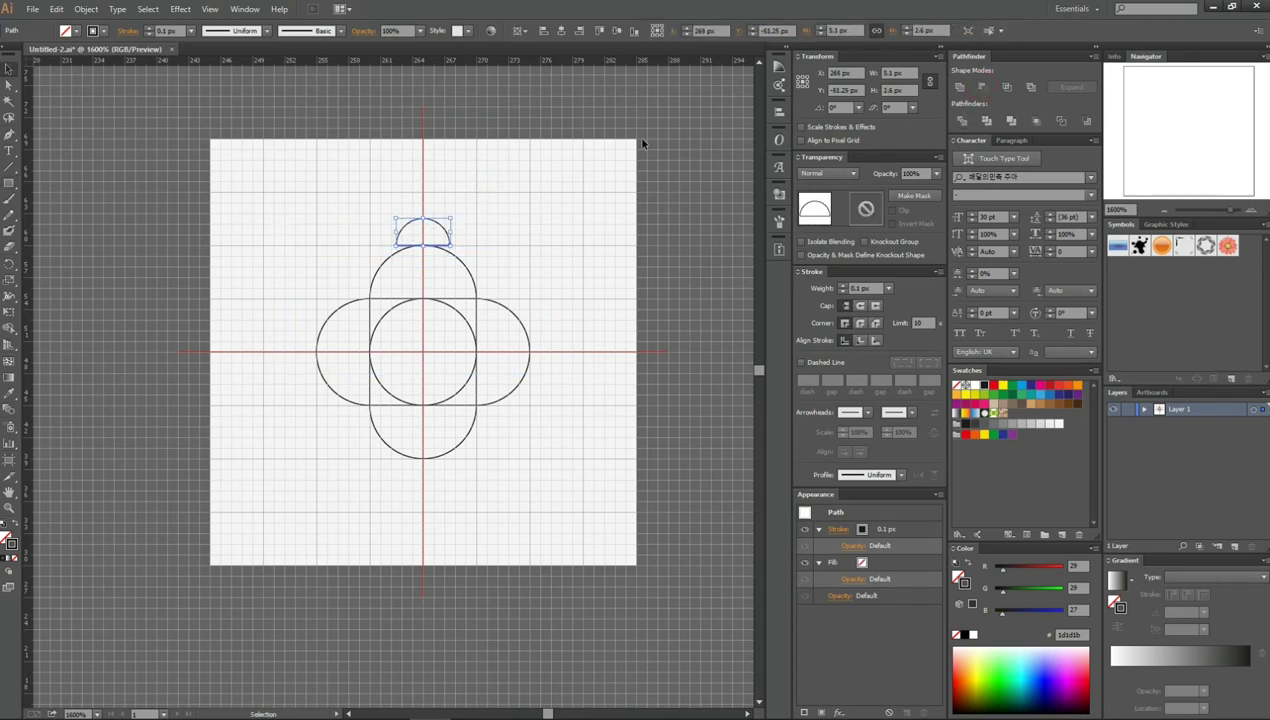
Make three copies of the small half circle, each rotated by 90° around the center of the guide lines
key(r)
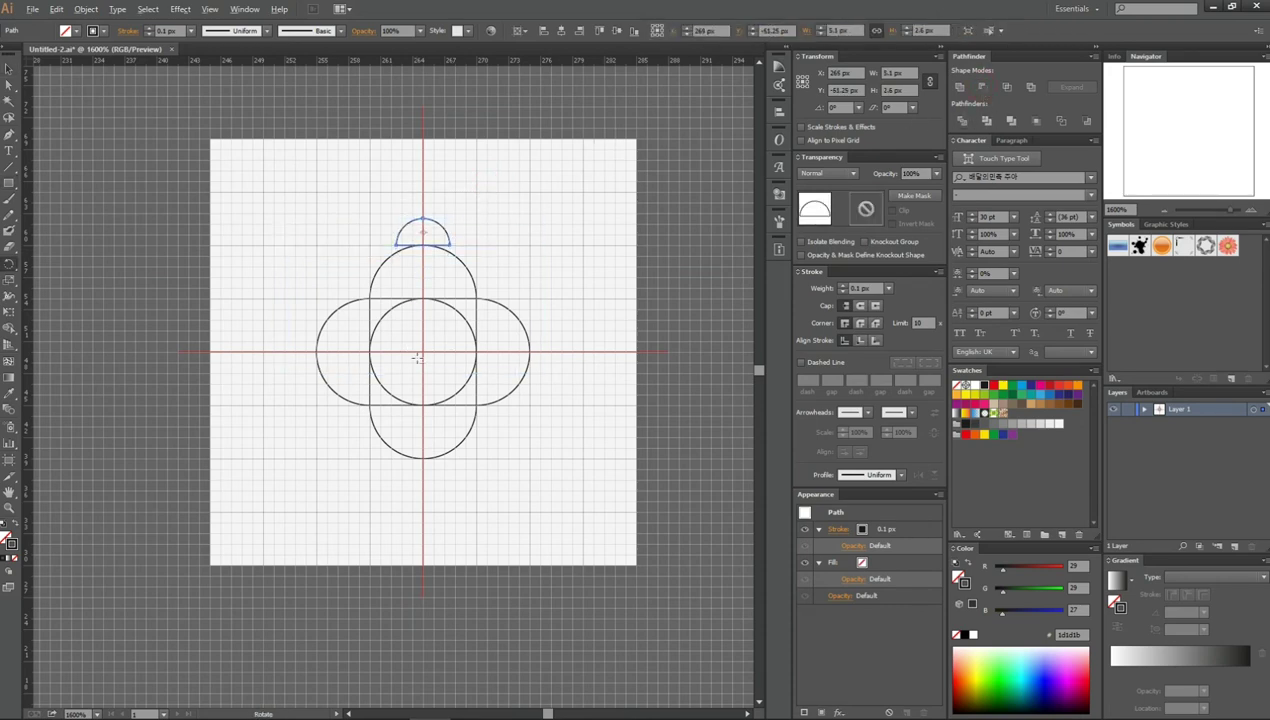
alt+click(422, 355)
key(ctrl+d)
key(ctrl+d)
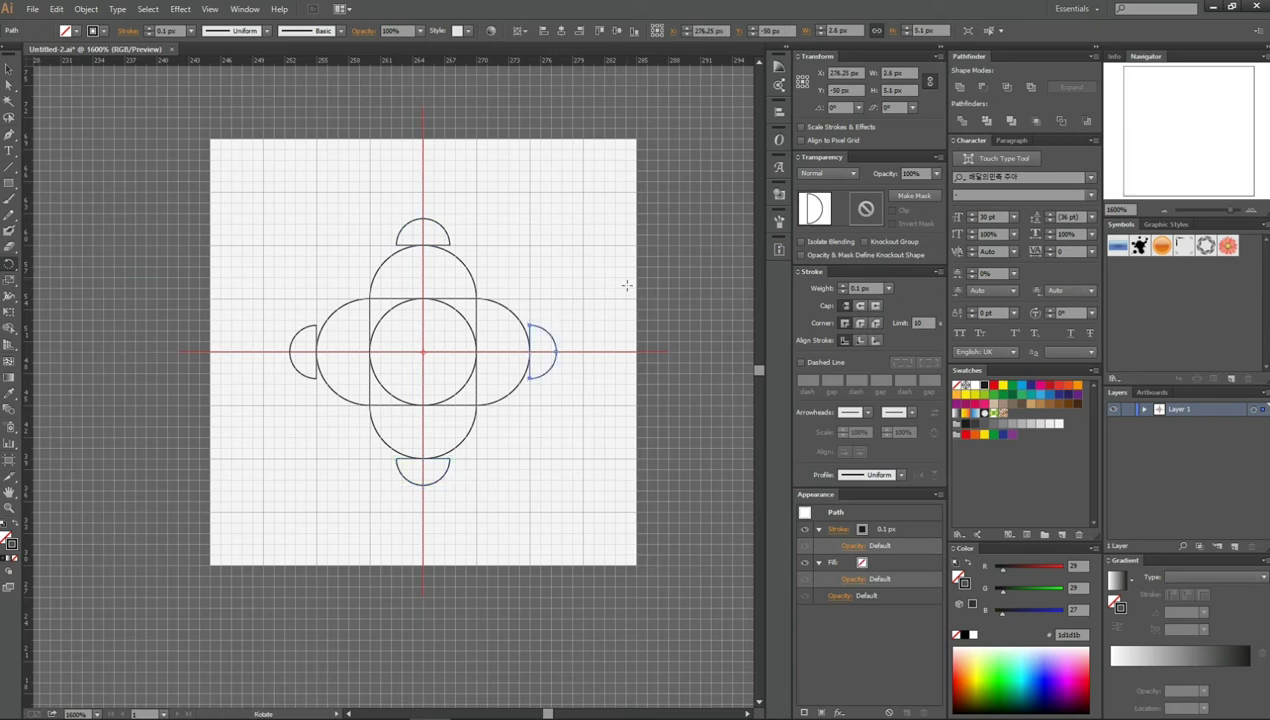
Draw a circle about 5 px wide in the upper-right gap between the large half circles and add three 90° rotated copies around the center
key(l)
drag(475, 241, 527, 298)
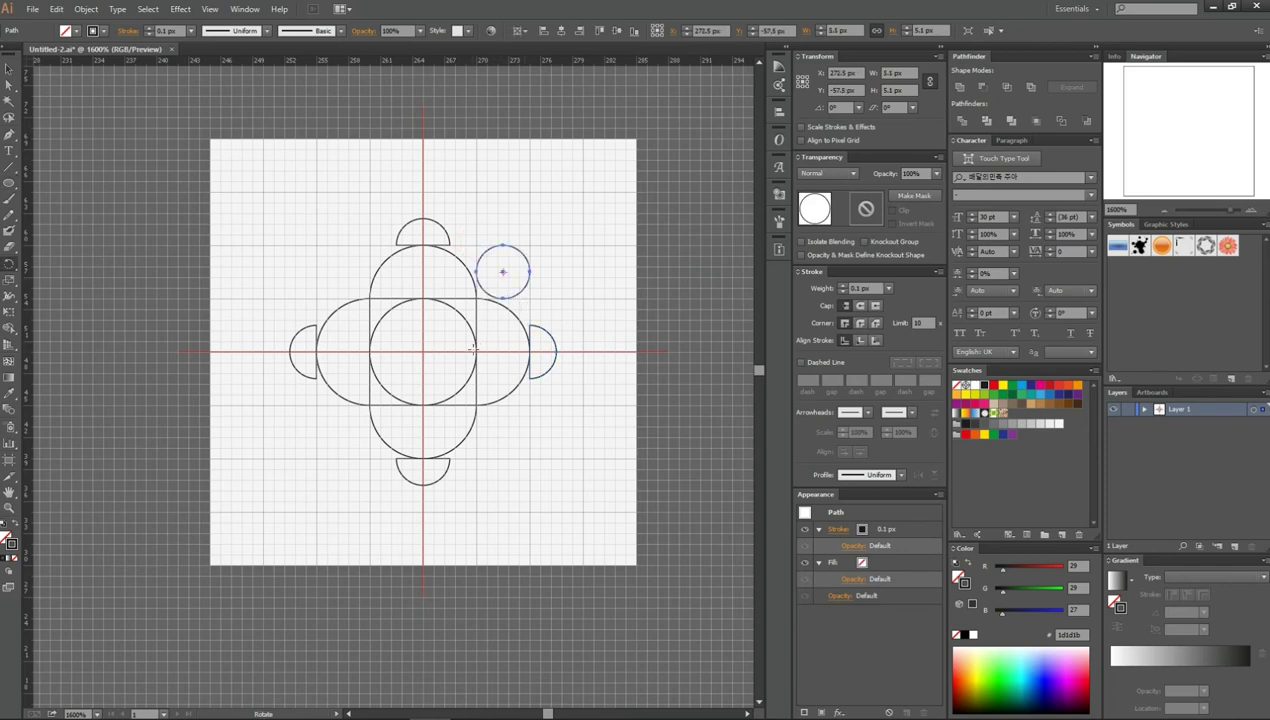
alt+click(424, 350)
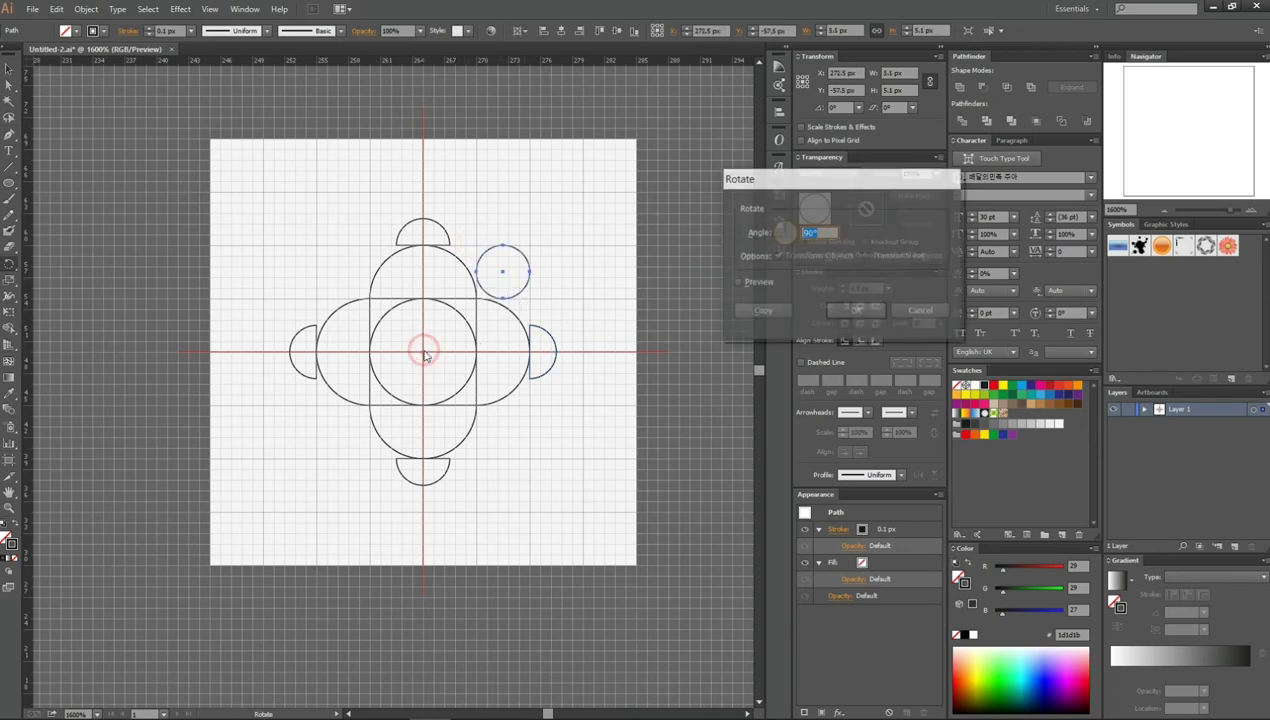
click(779, 314)
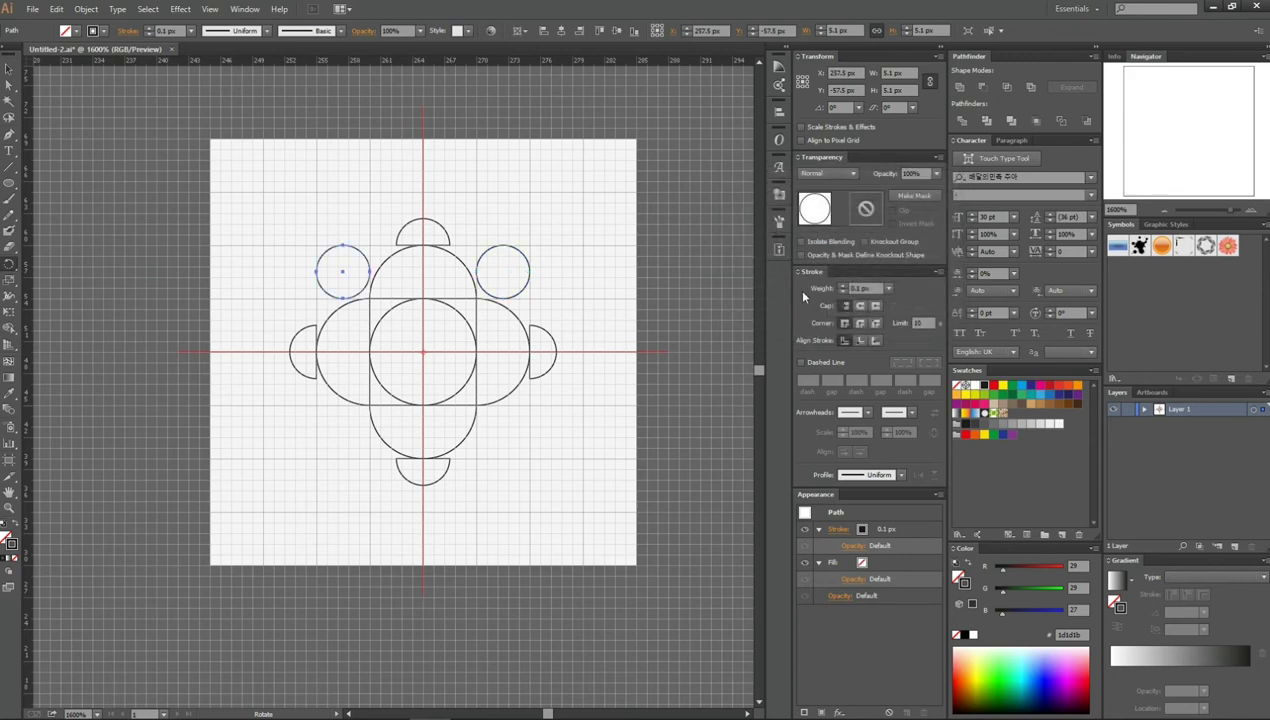
key(ctrl+d)
key(ctrl+d)
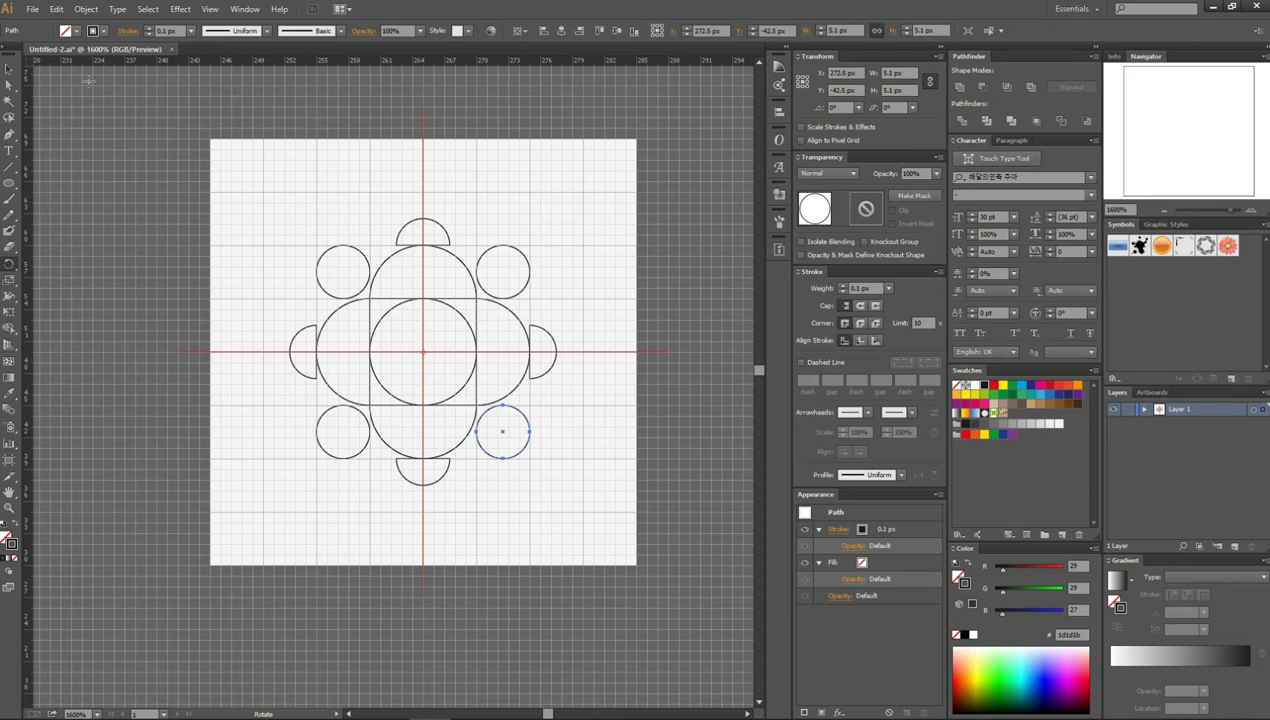
Swap fill and stroke on all the pattern's circles and half circles, and combine them into one group with Pathfinder
click(10, 71)
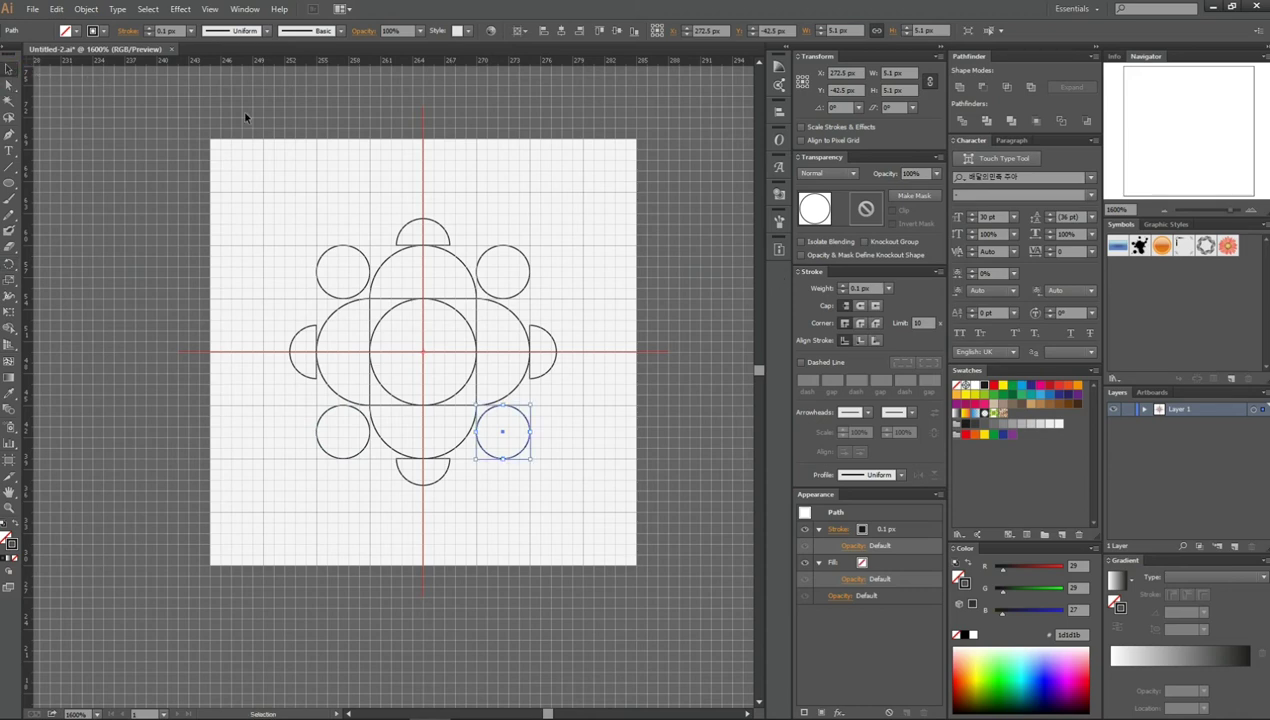
mouse_move(598, 168)
mouse_down()
mouse_move(553, 249)
mouse_move(262, 516)
mouse_up()
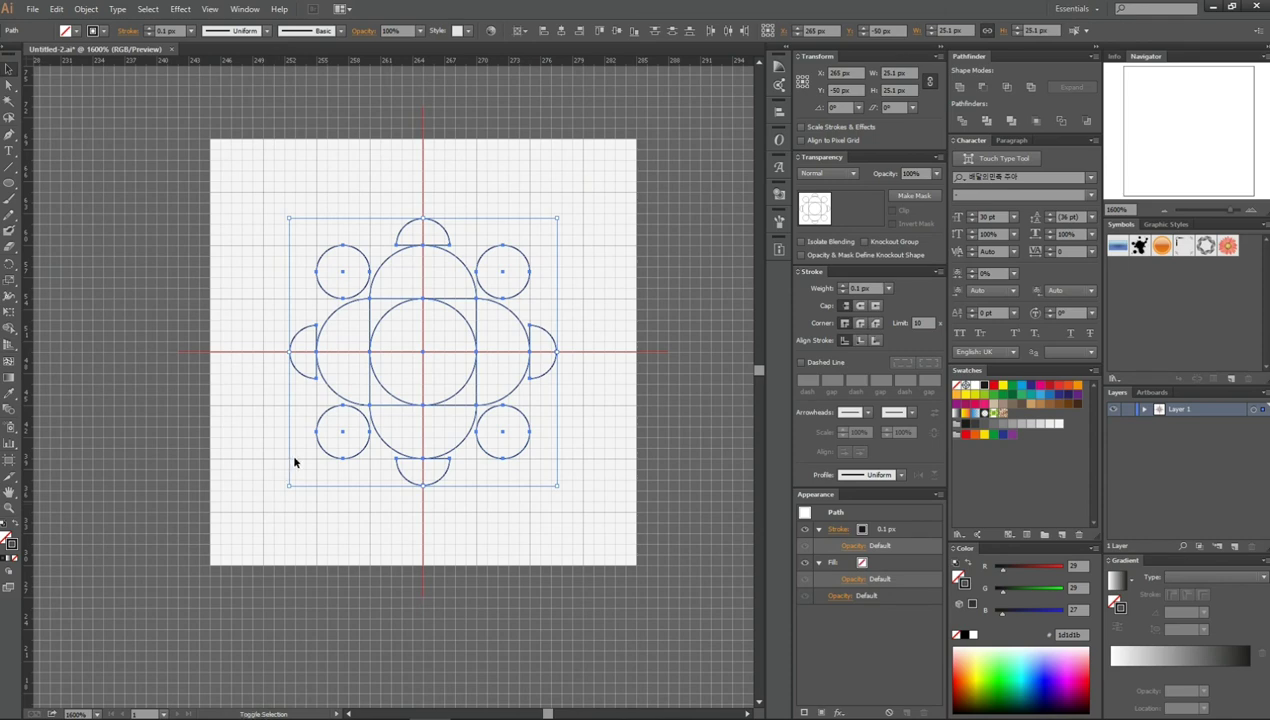
key(shift+x)
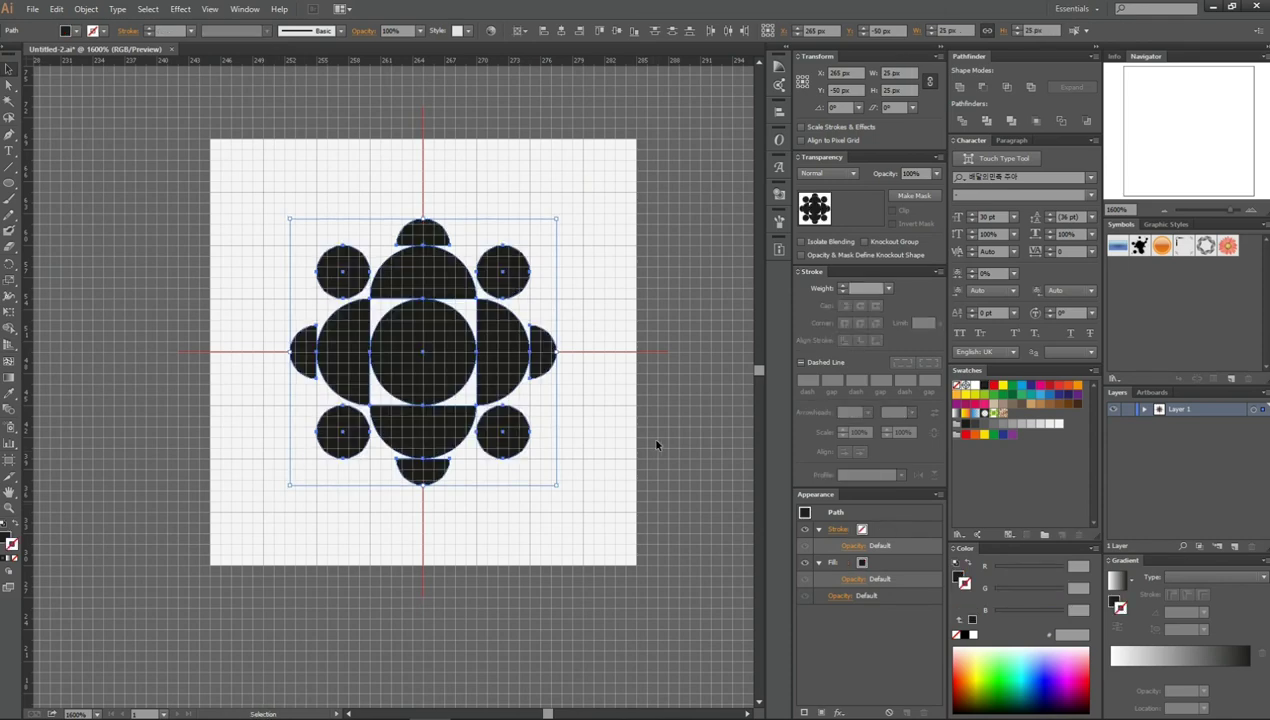
click(962, 120)
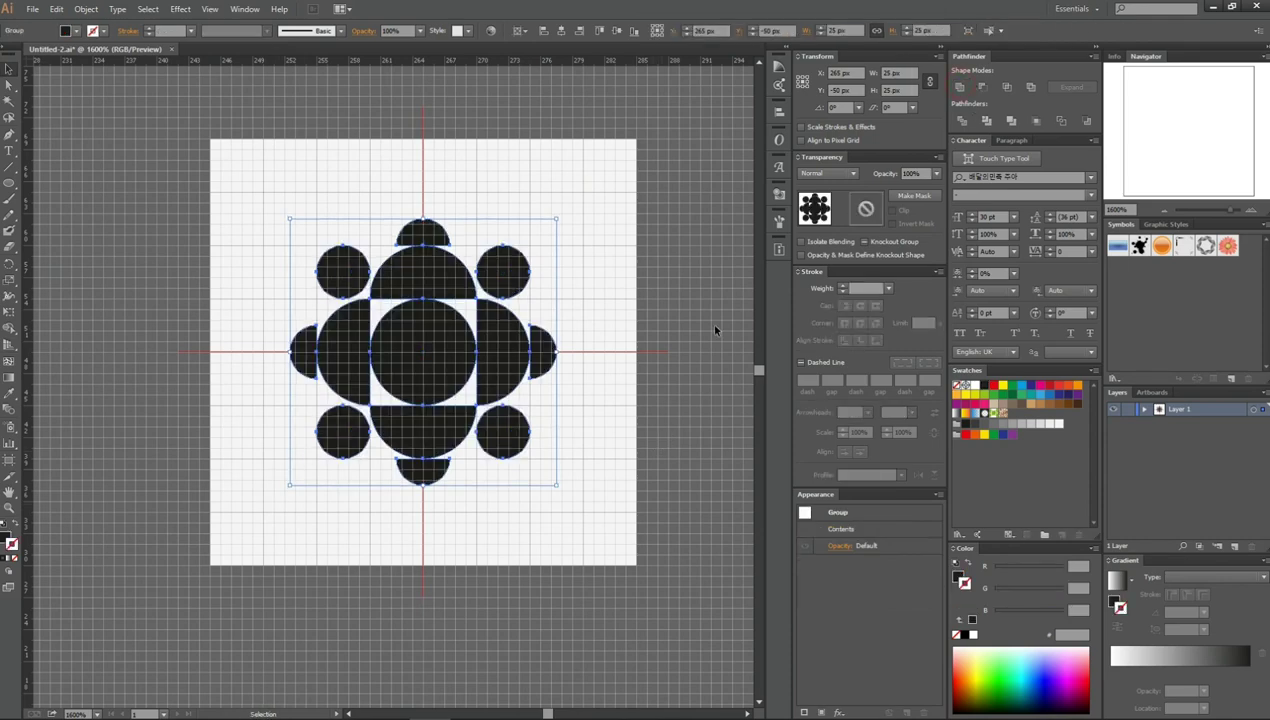
click(650, 373)
Copy the finished pattern group and paste the copy onto the large artboard
scroll(650, 371, right, 1)
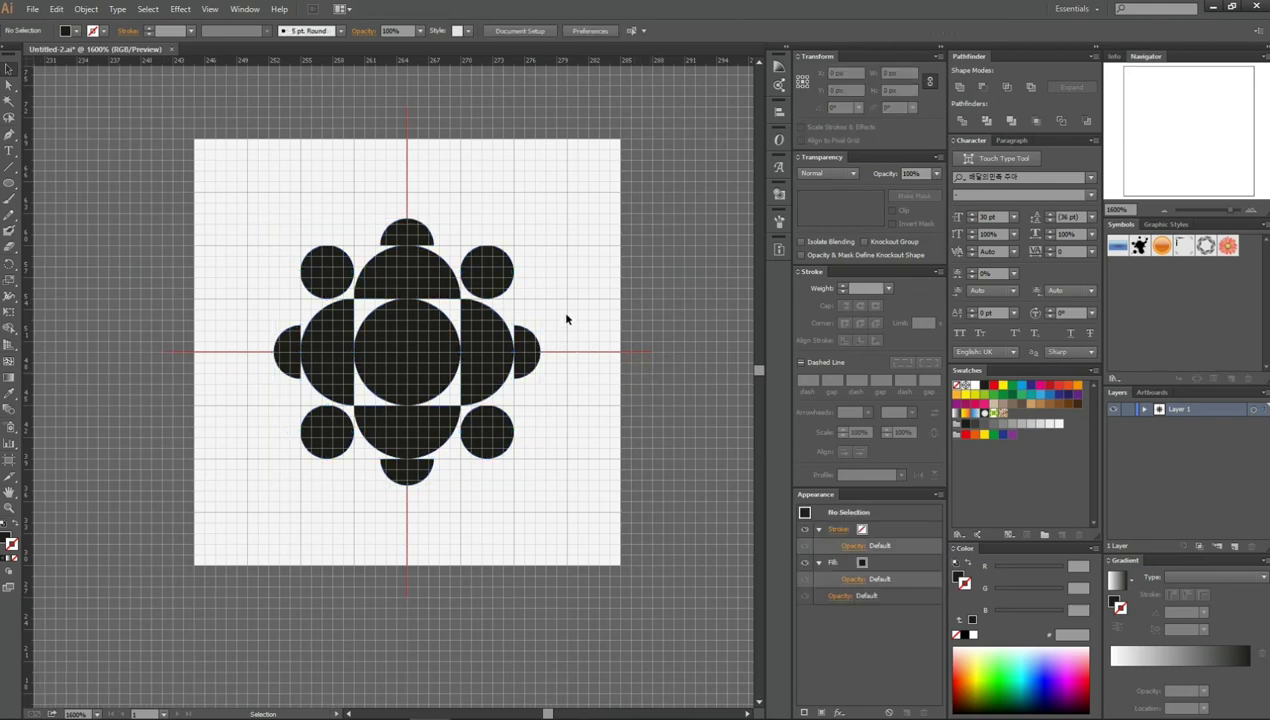
scroll(566, 318, down, 1)
drag(592, 272, 492, 401)
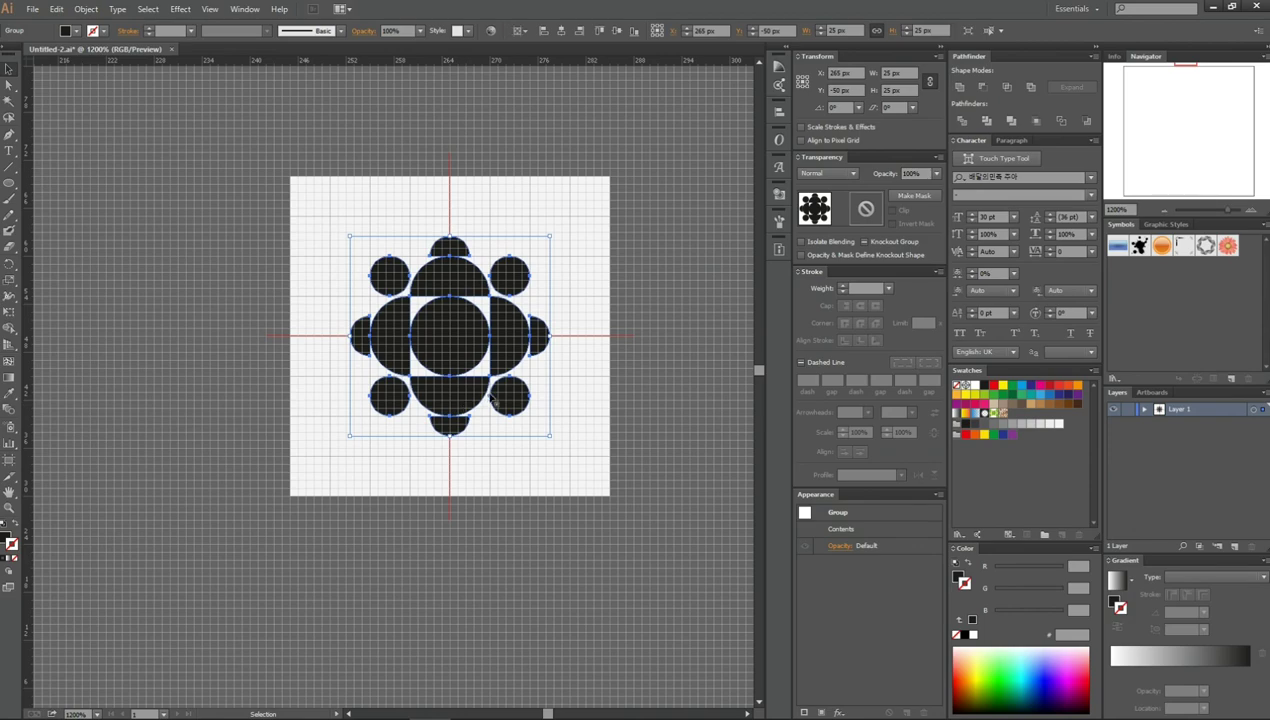
scroll(574, 408, down, 5)
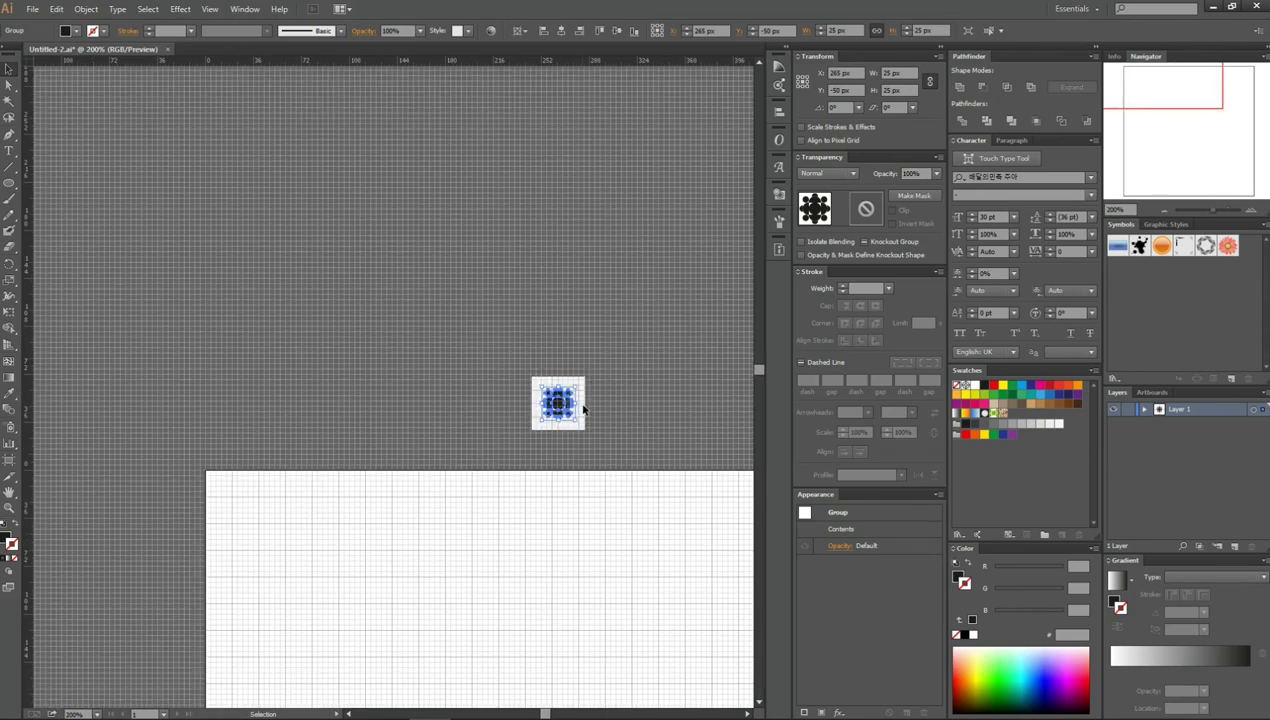
scroll(575, 390, down, 5)
scroll(574, 388, right, 1)
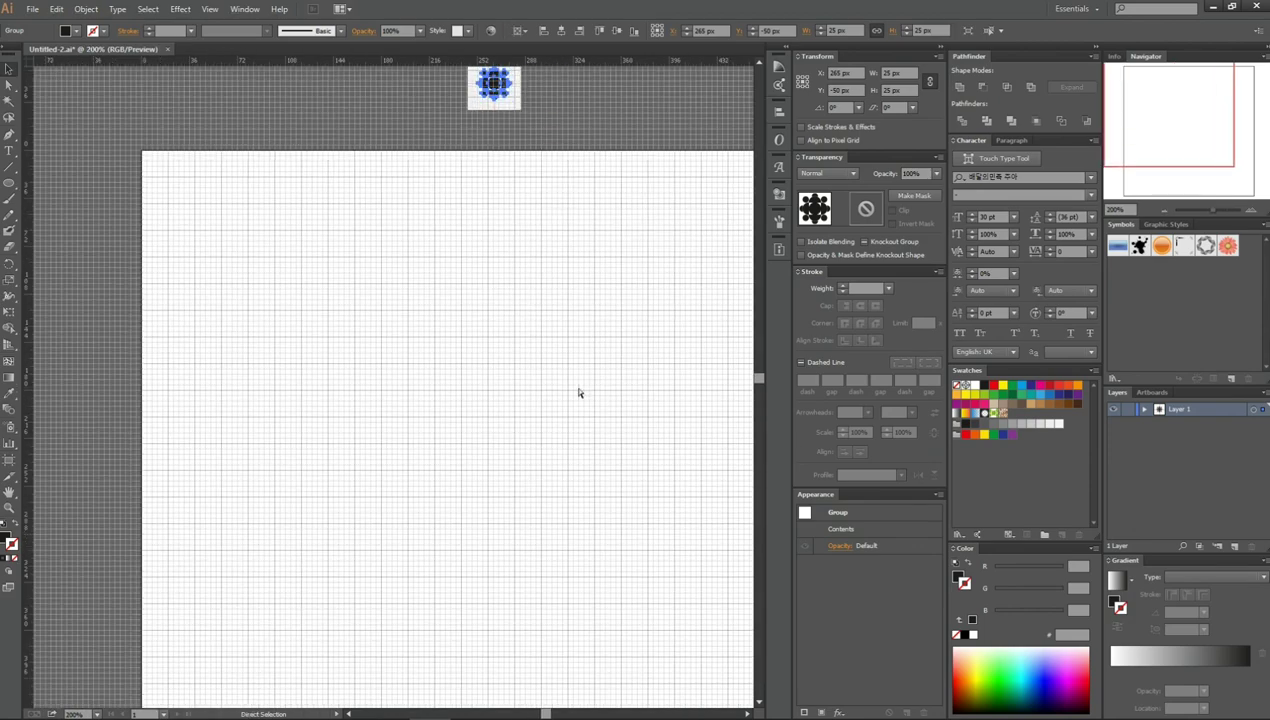
scroll(578, 393, down, 1)
click(578, 392)
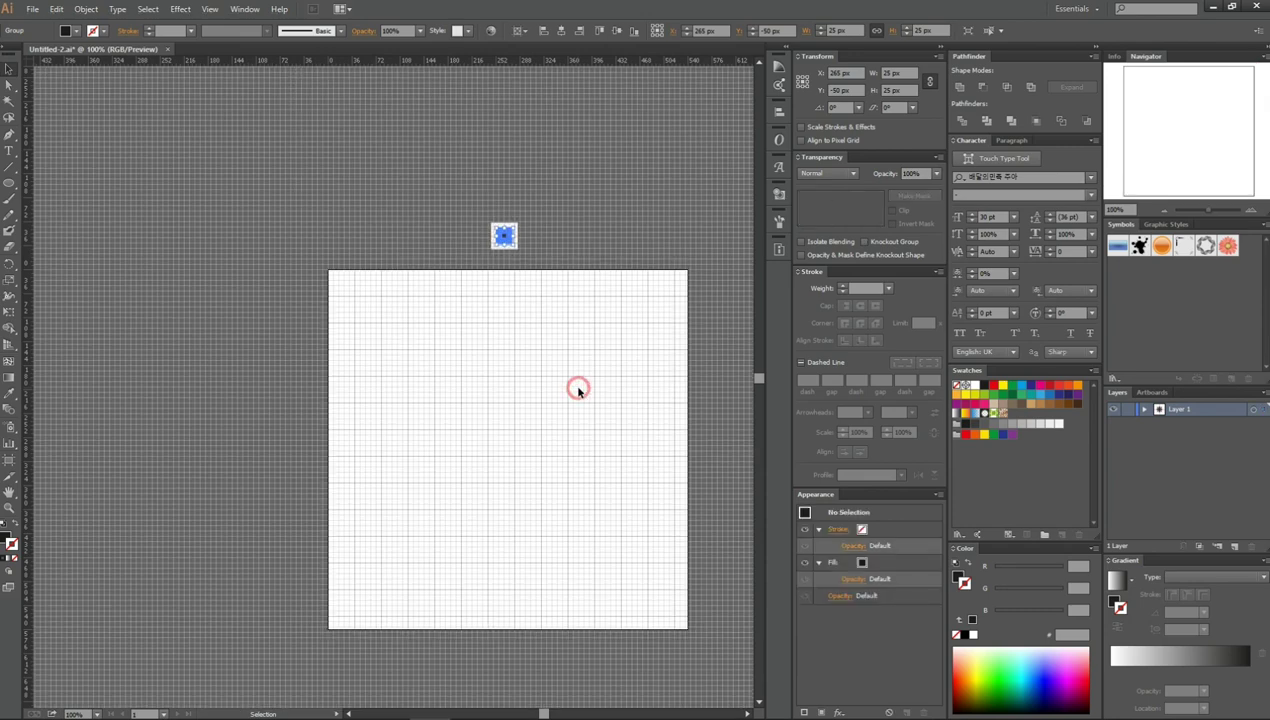
scroll(578, 392, right, 1)
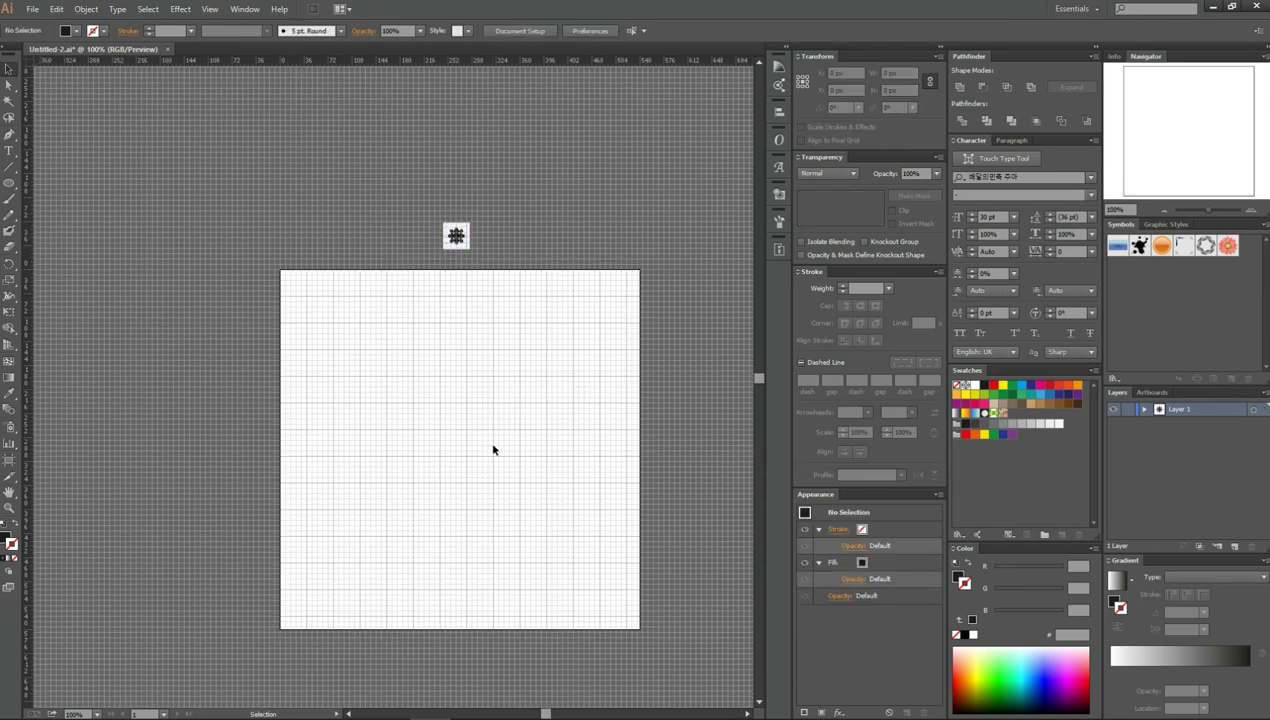
key(a)
key(ctrl+v)
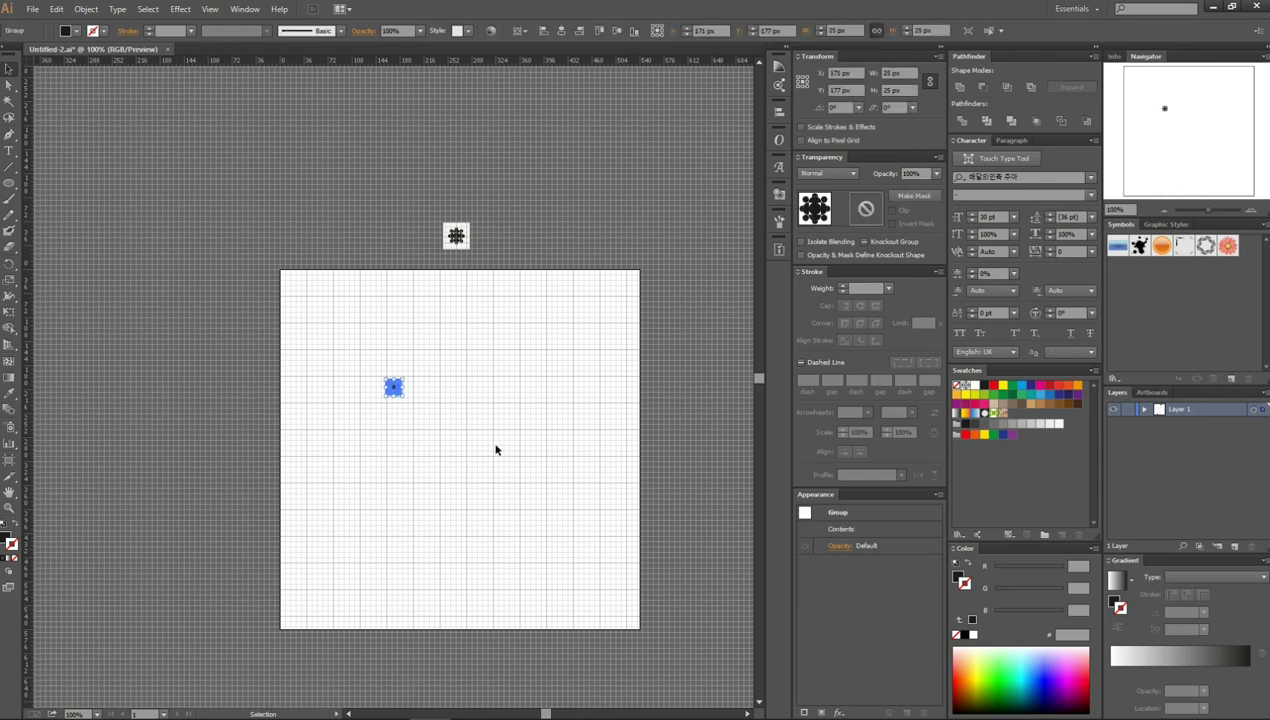
Scale the pasted pattern proportionally to 500 px wide and center it horizontally and vertically on the artboard
click(852, 31)
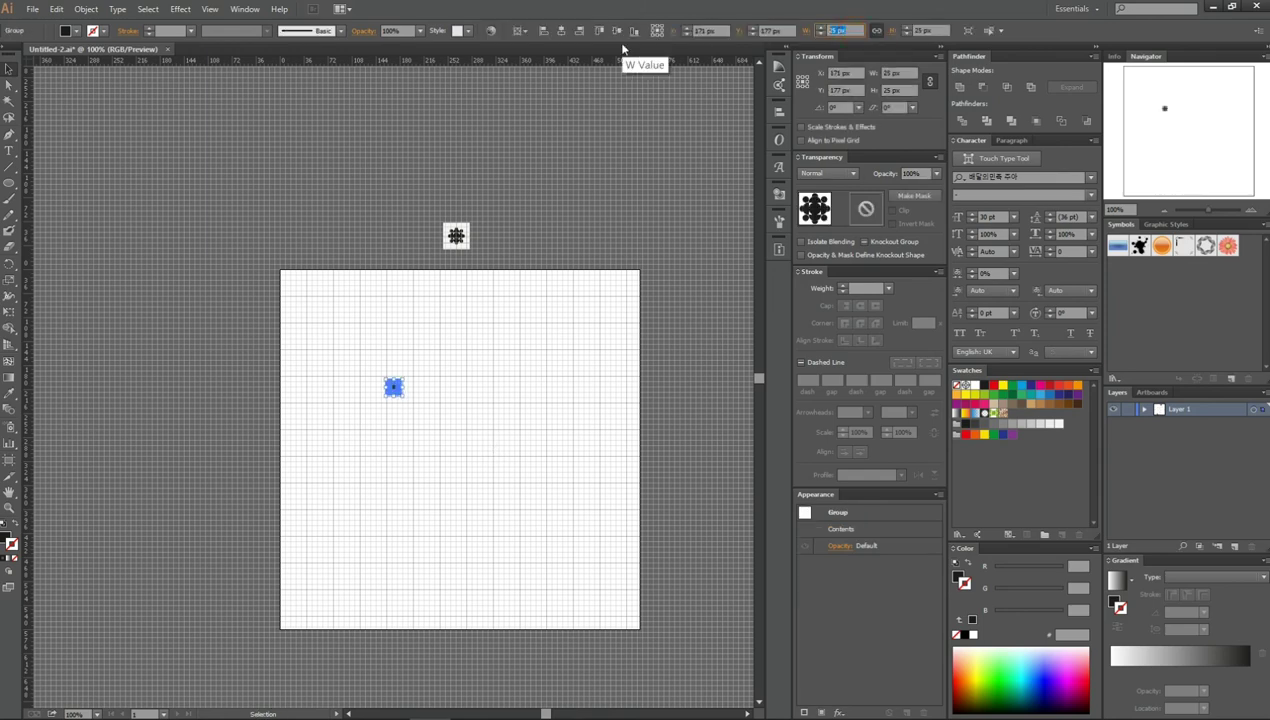
text(500)
key(Return)
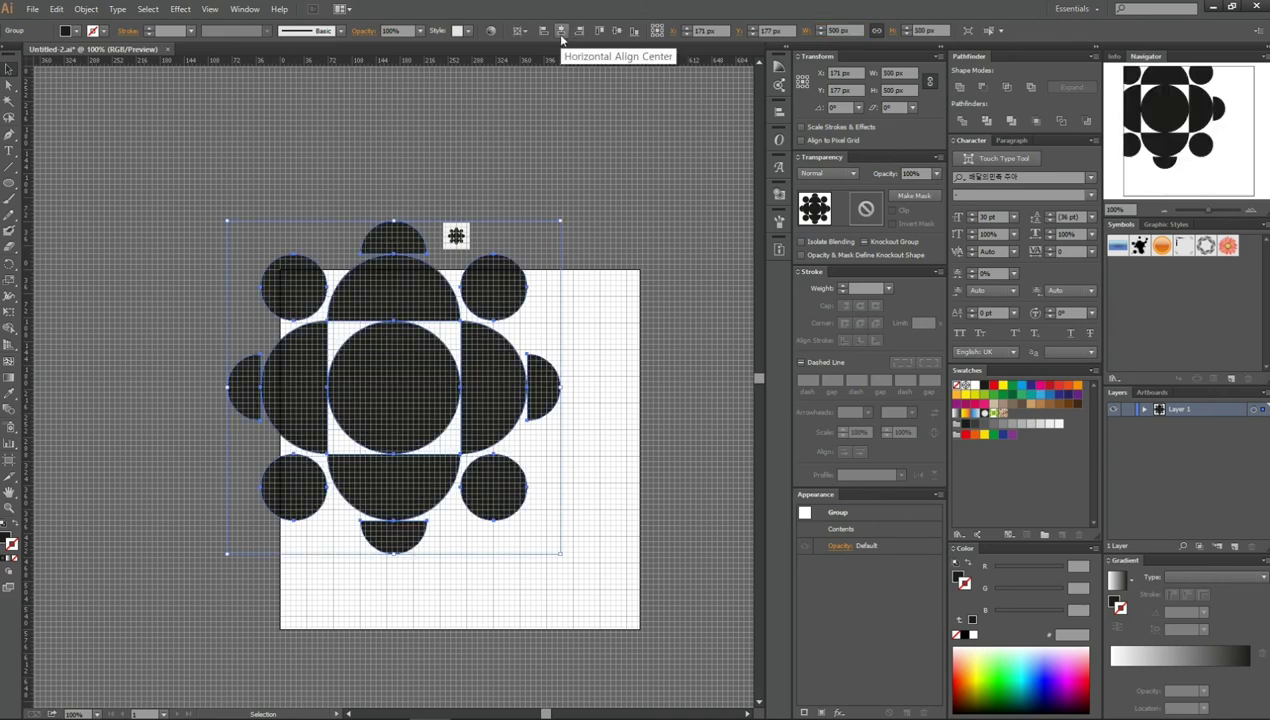
click(561, 31)
click(616, 31)
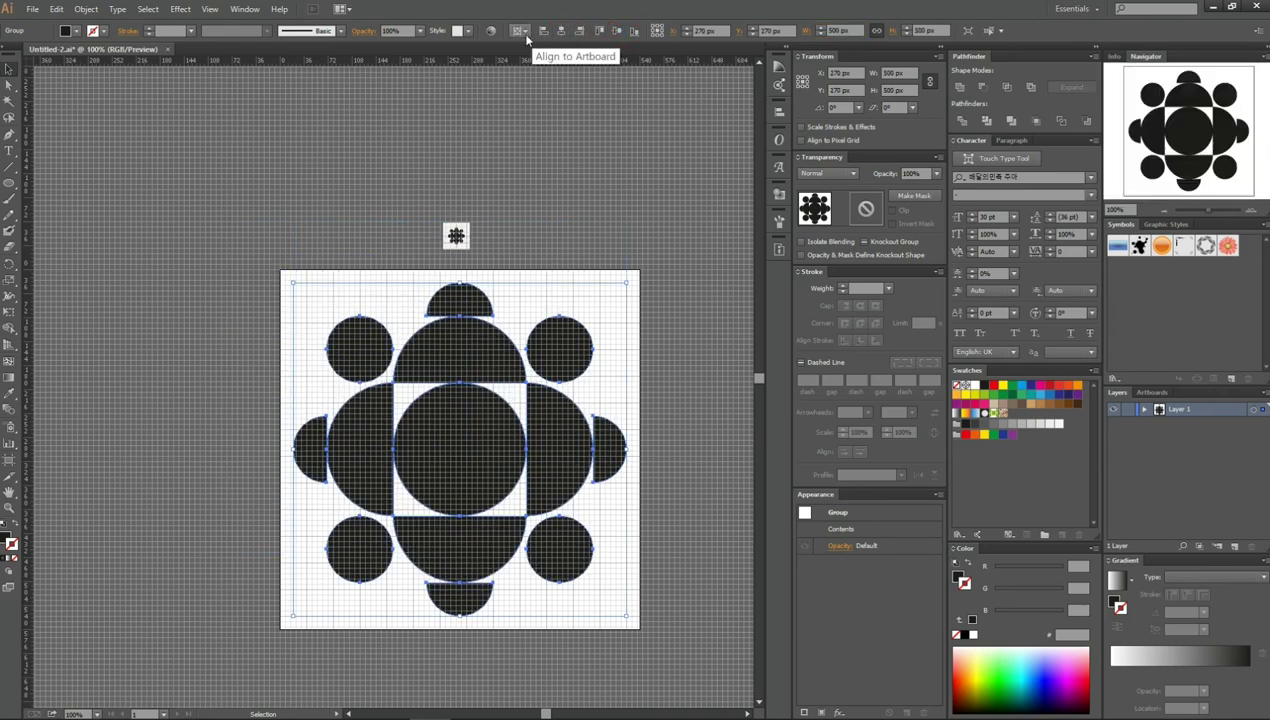
click(525, 33)
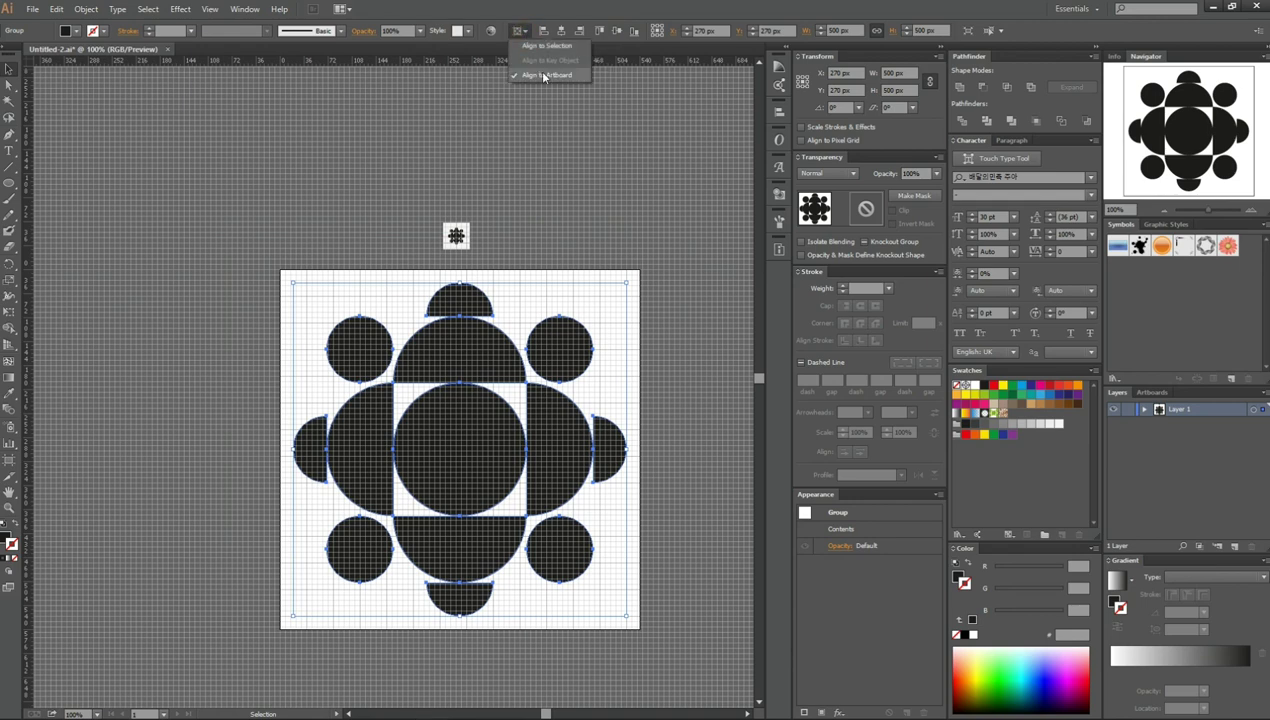
click(538, 70)
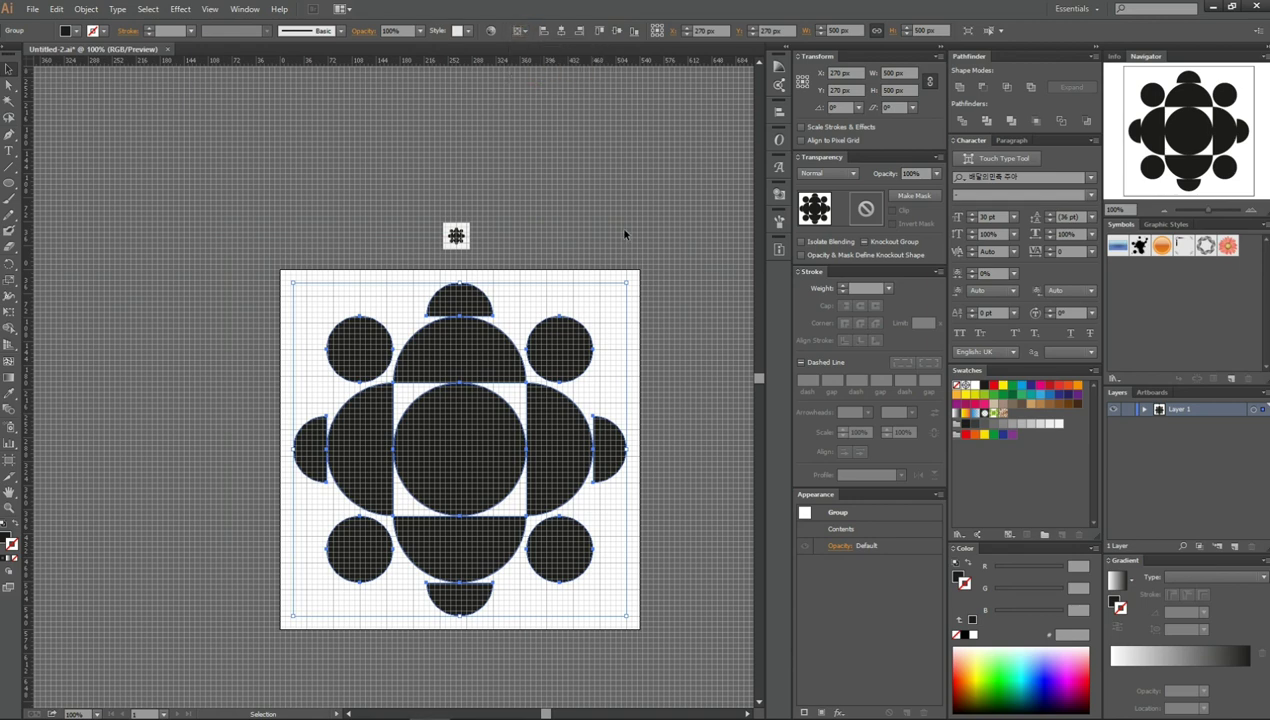
Reduce the centered pattern proportionally to 400 × 400 px
click(836, 31)
text(490)
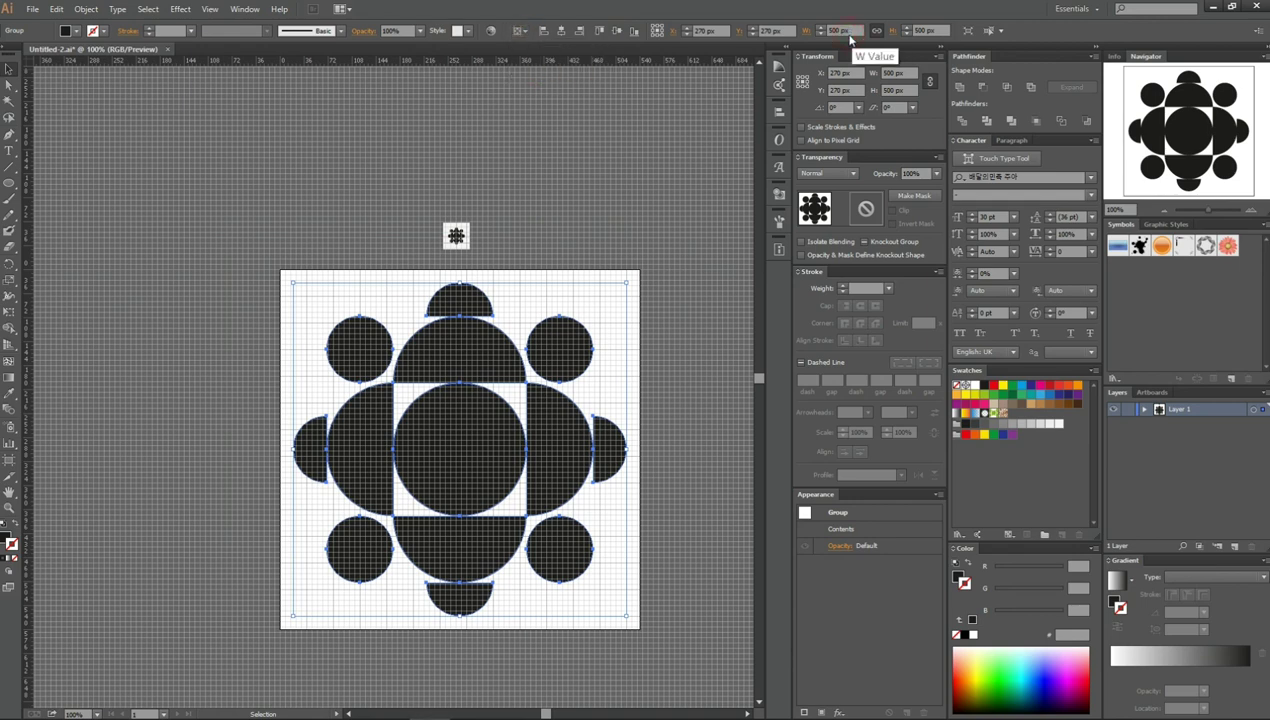
key(Return)
key(shift+Down)
key(shift+Down)
key(shift+Down)
key(shift+Down)
key(shift+Down)
key(shift+Down)
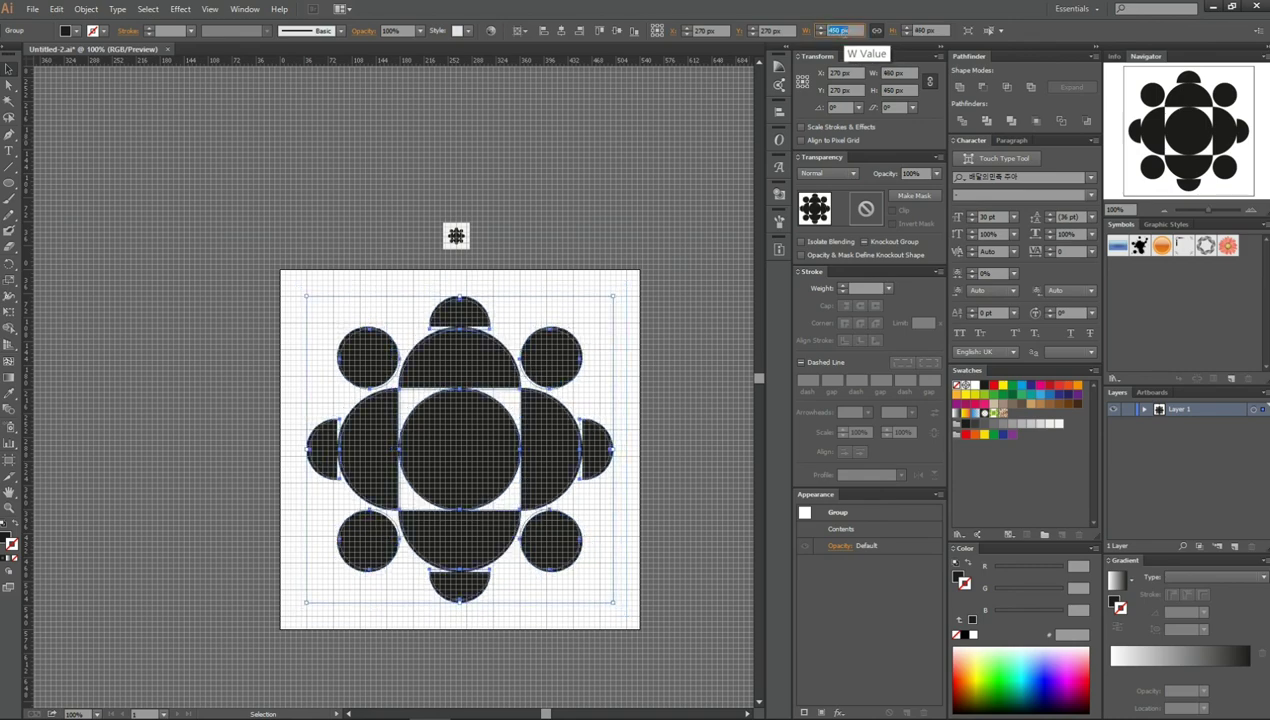
key(shift+Down)
key(shift+Down)
key(shift+Down)
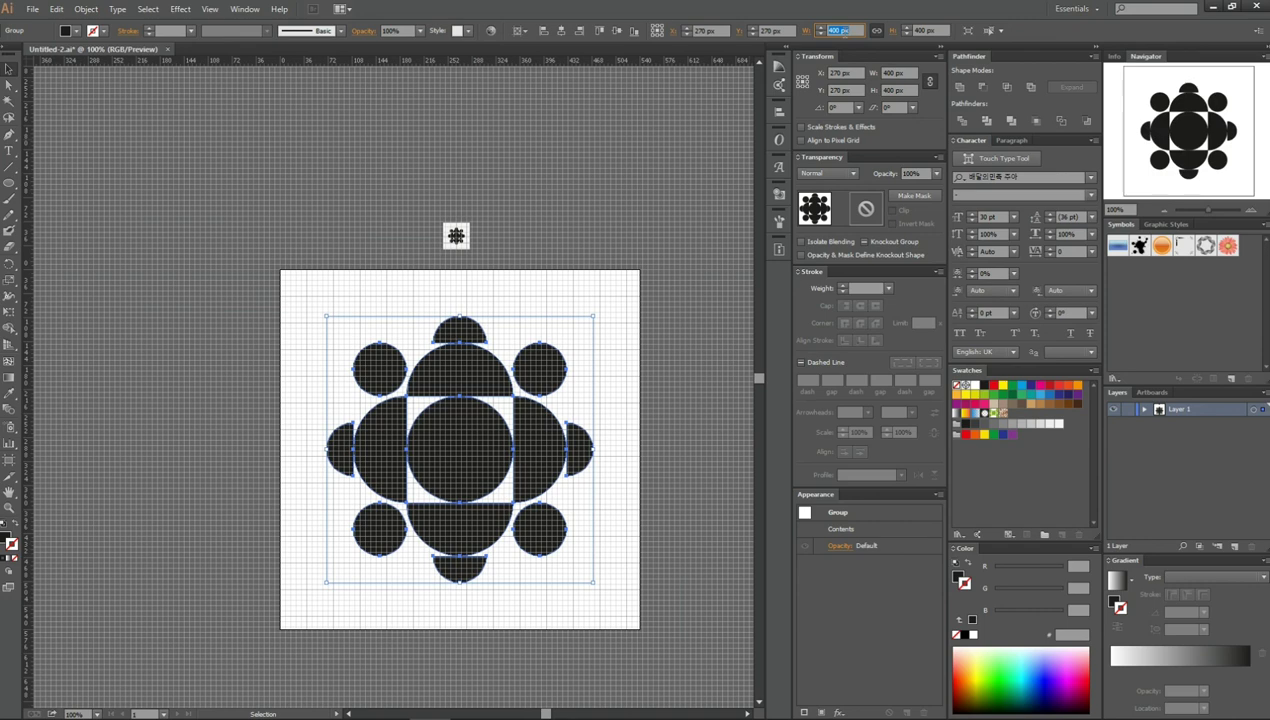
key(Return)
Hide the grid and change the large pattern's fill to the dark gray swatch 3c3c3b
key(ctrl+apostrophe)
scroll(645, 435, up, 1)
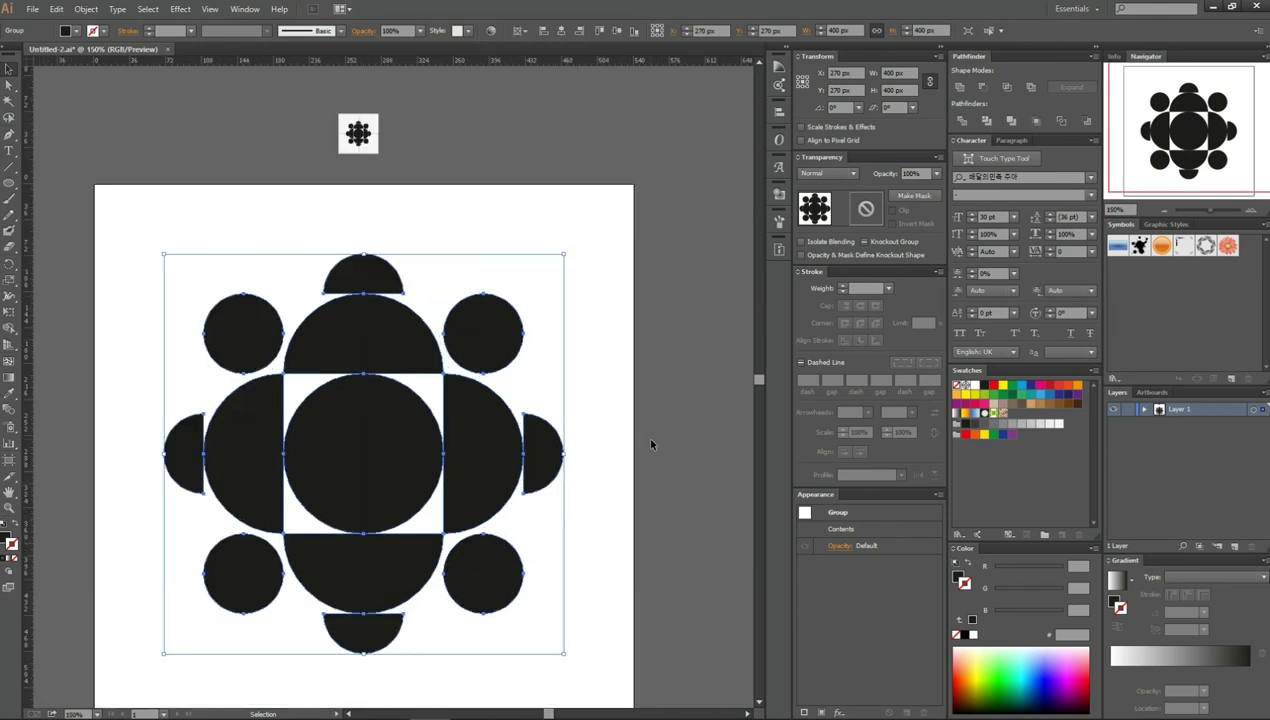
click(983, 425)
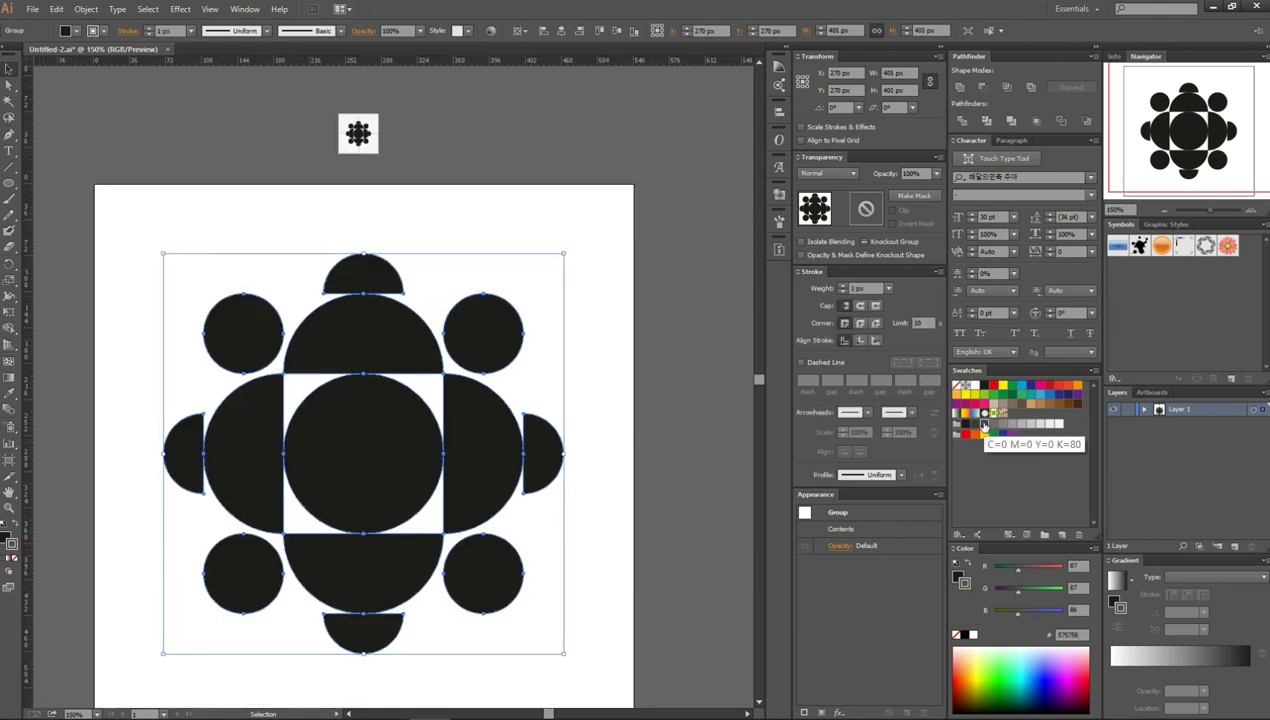
key(ctrl+z)
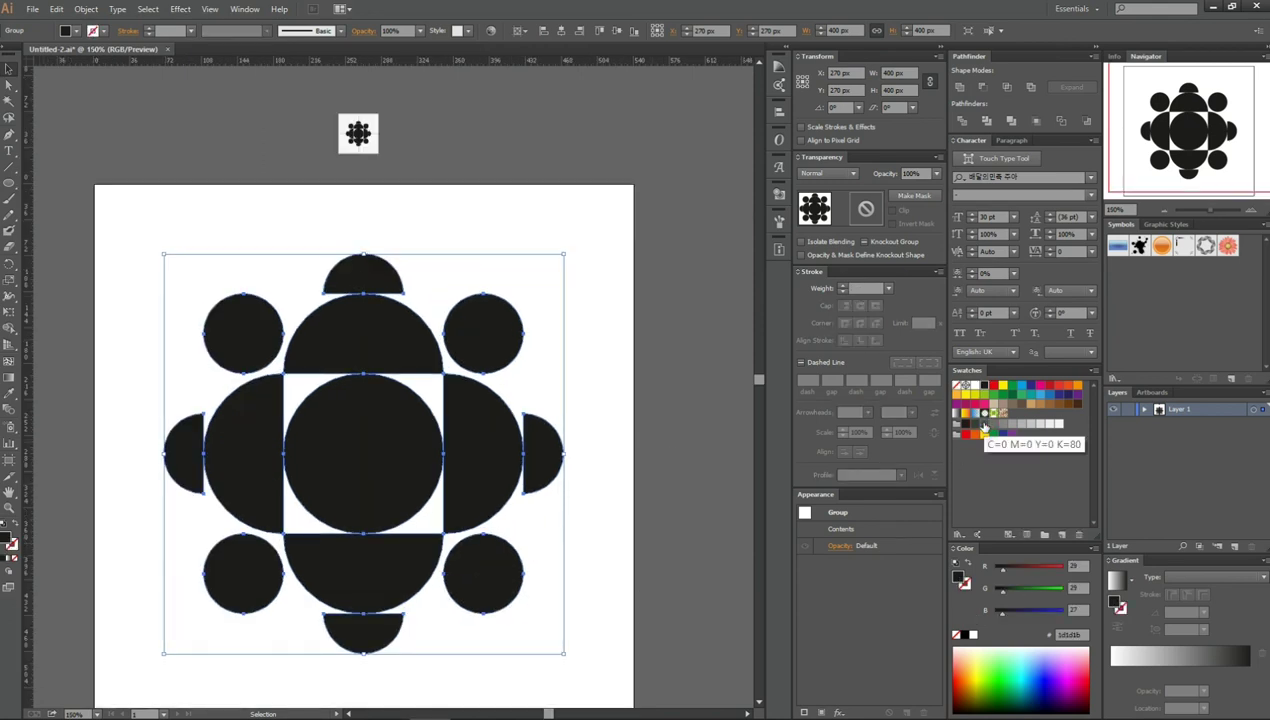
click(983, 425)
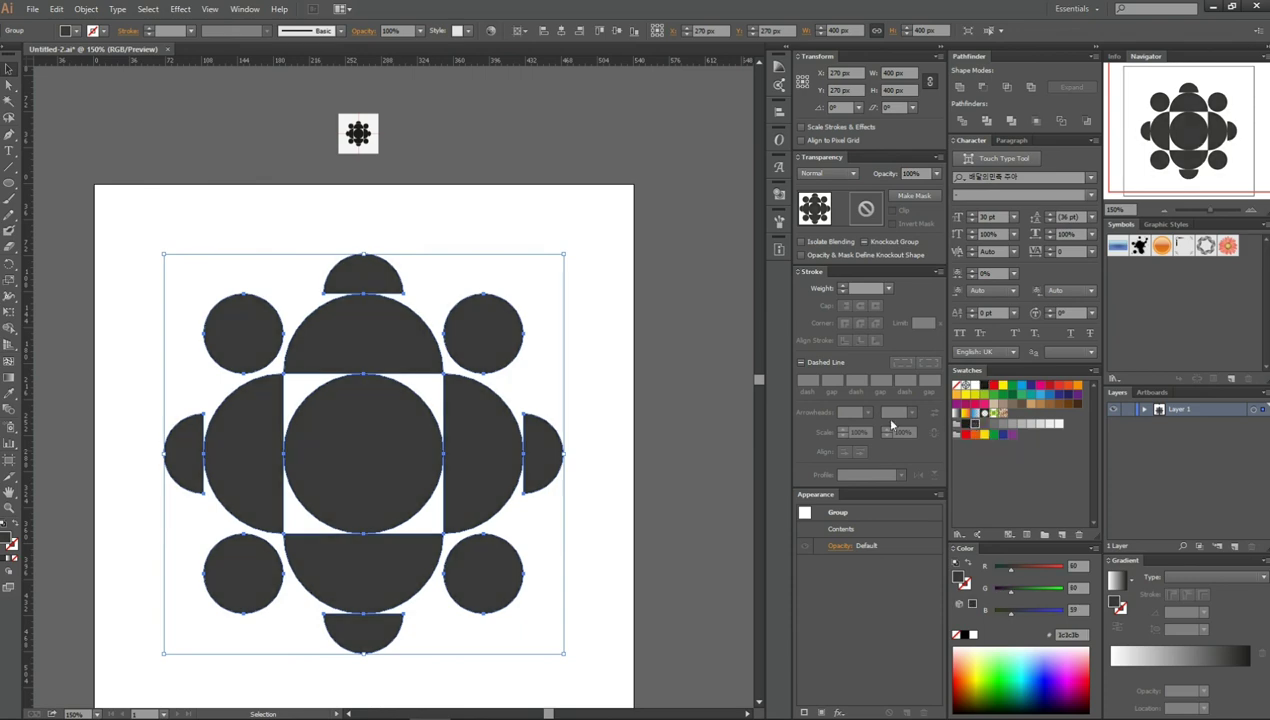
Deselect the large pattern and save the document
scroll(720, 425, up, 1)
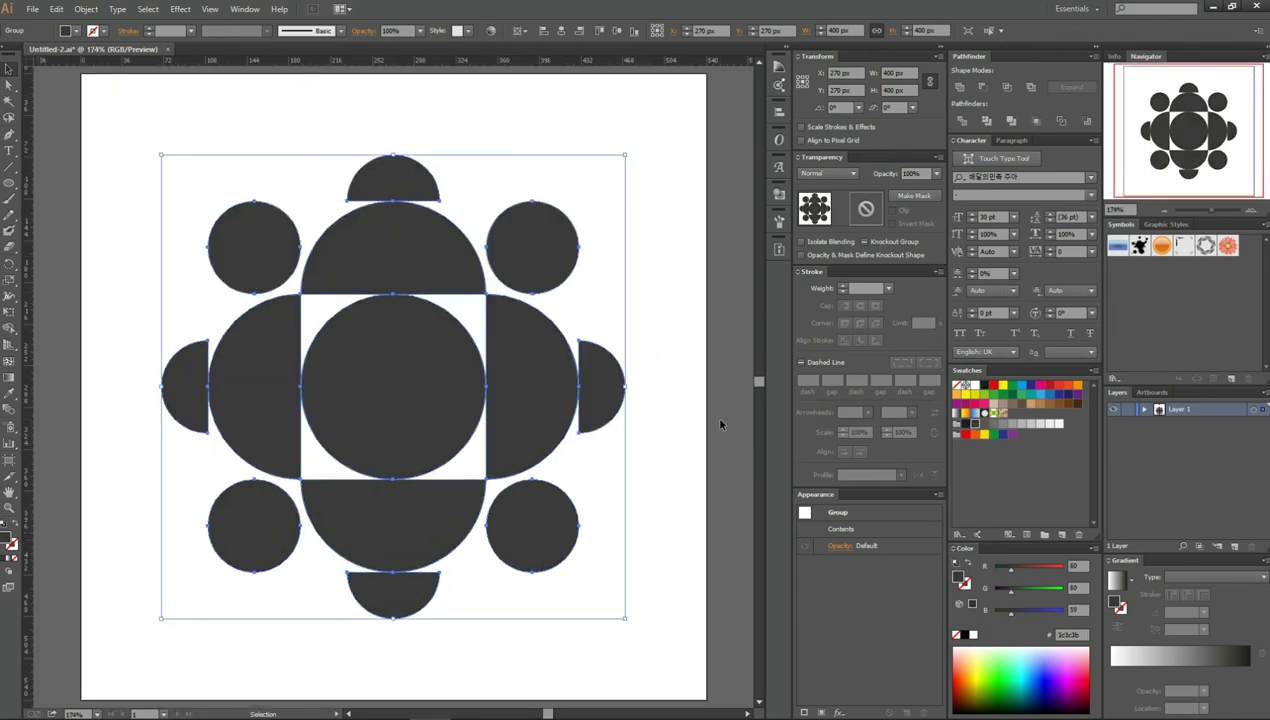
click(720, 425)
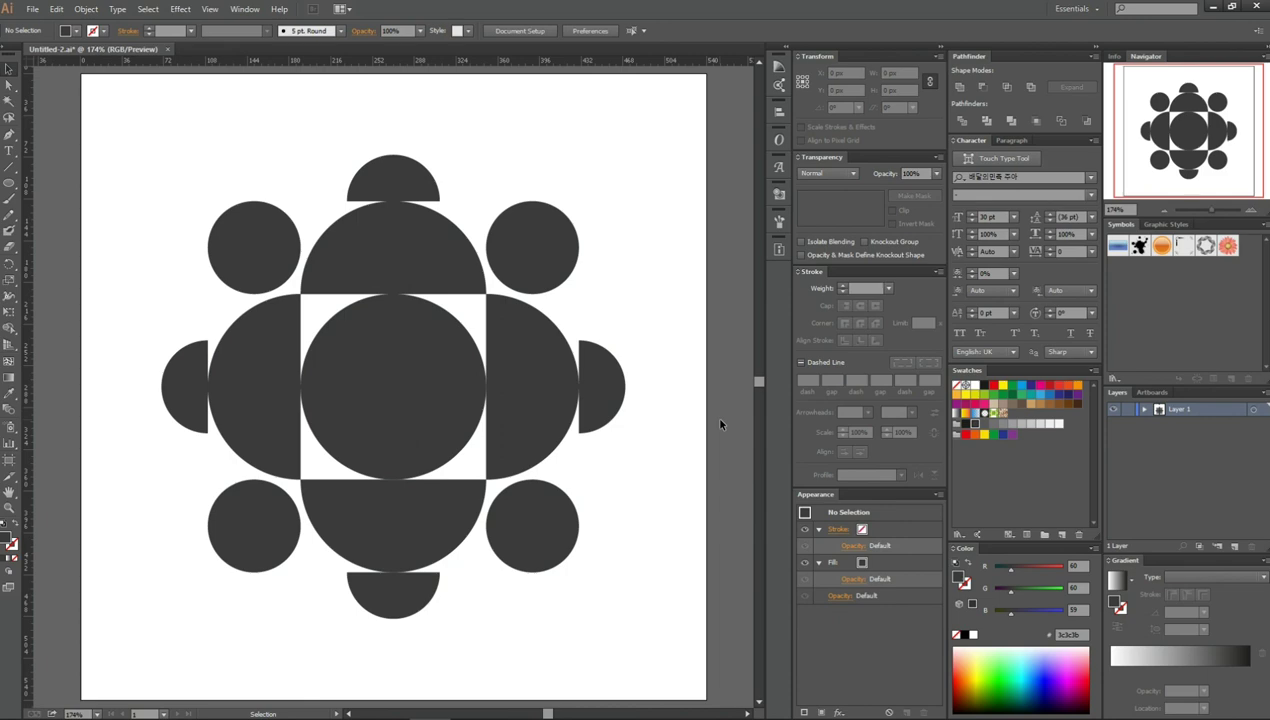
key(a)
key(v)
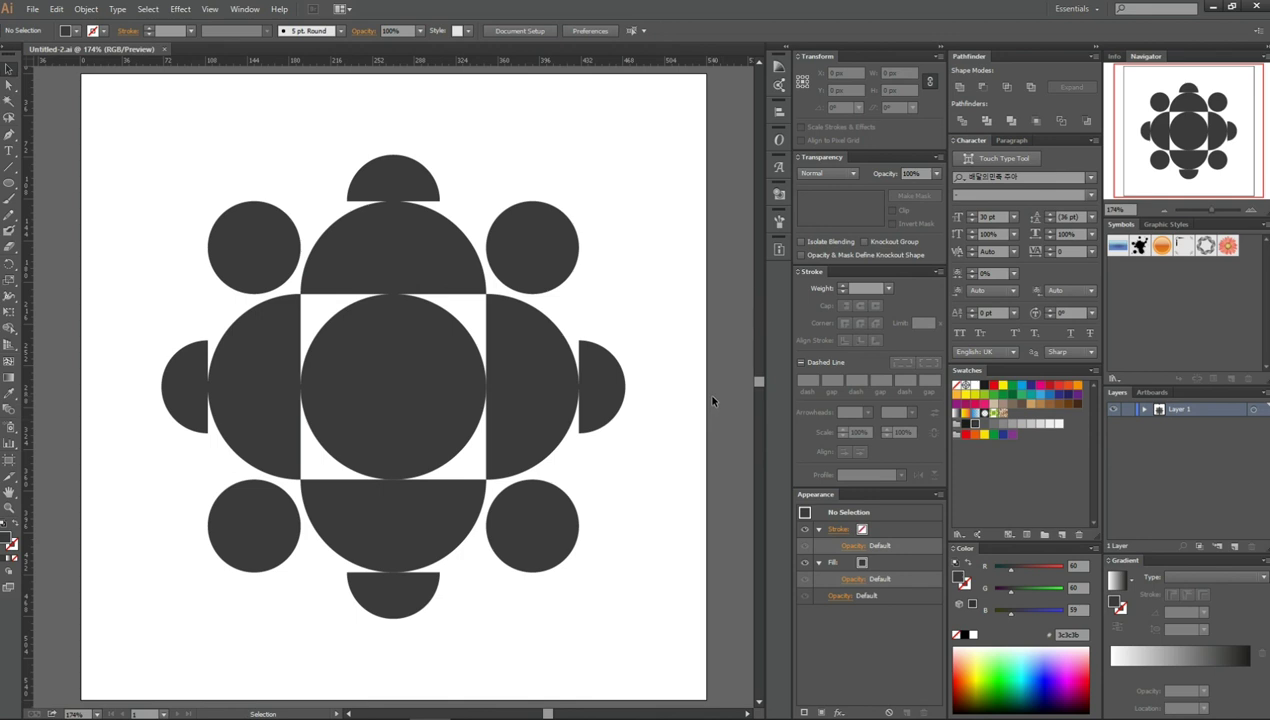